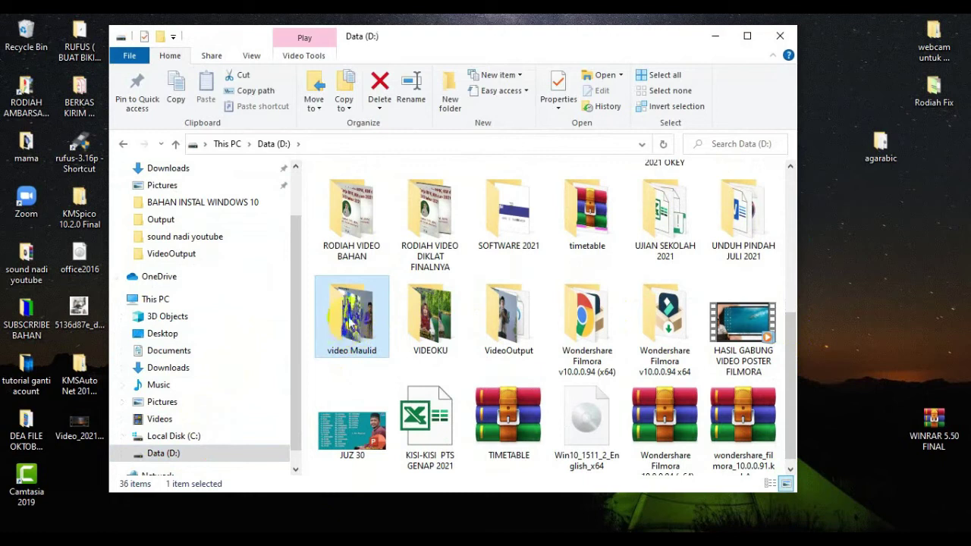
Step: Check the size and file count of the video Maulid folder on Data (D:) in its properties
right_click(353, 323)
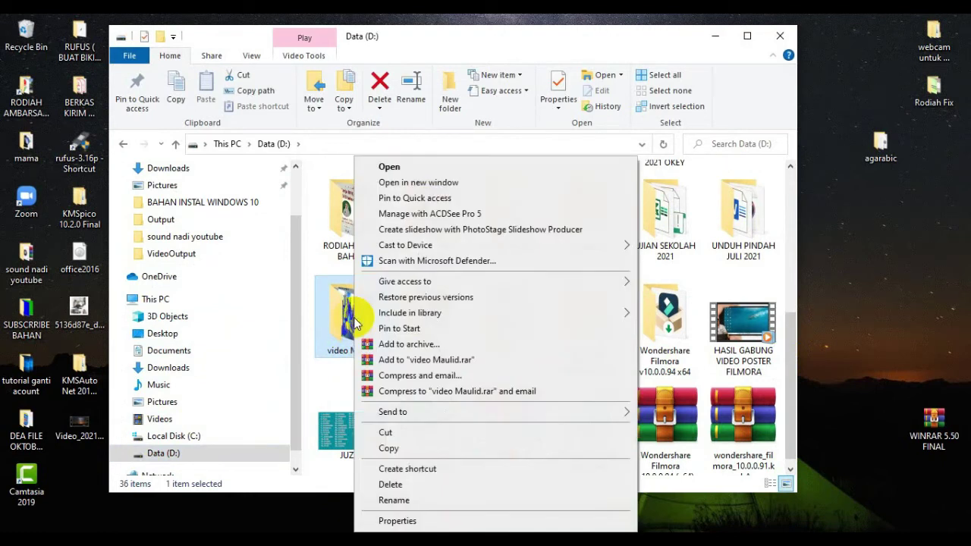
click(402, 520)
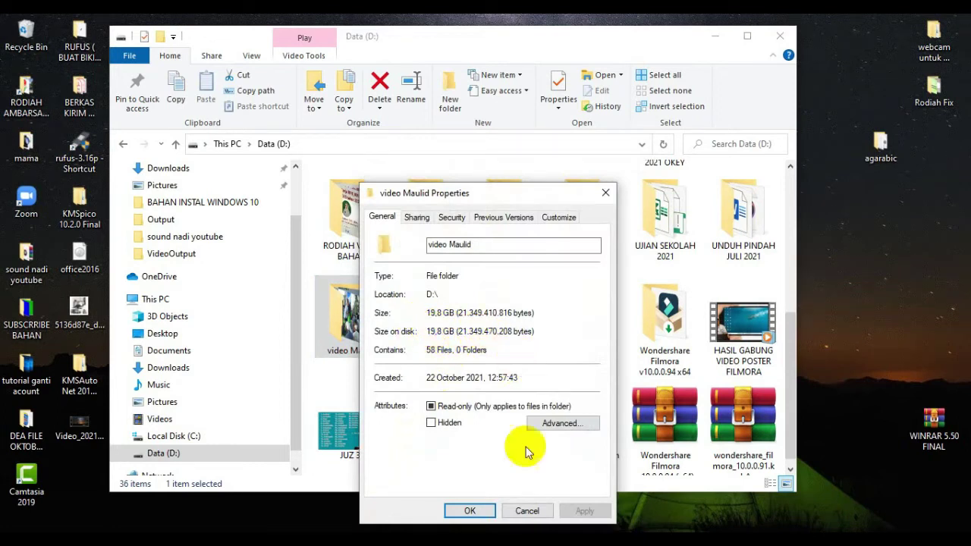
click(470, 510)
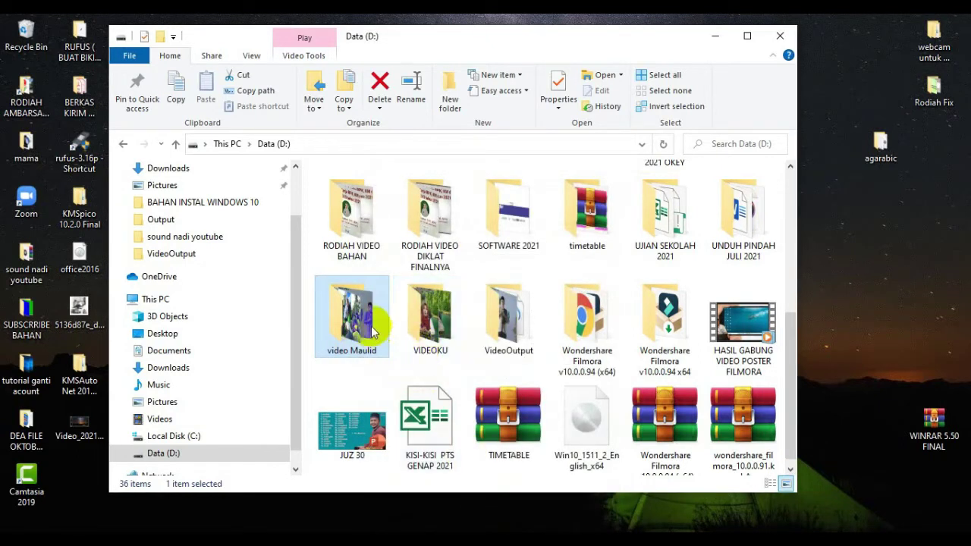
Step: Open the video Maulid folder, look through all its video files and return to Data (D:)
mouse_move(362, 302)
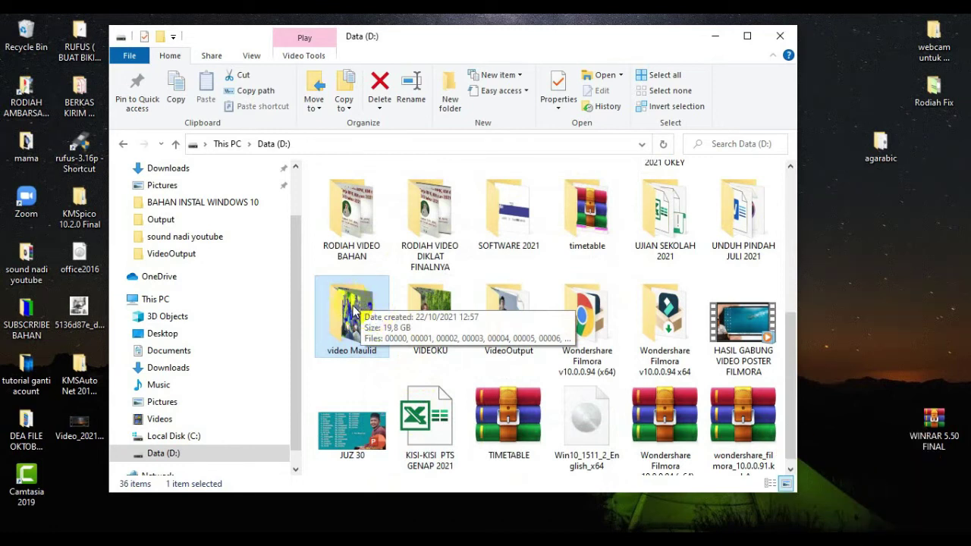
double_click(351, 307)
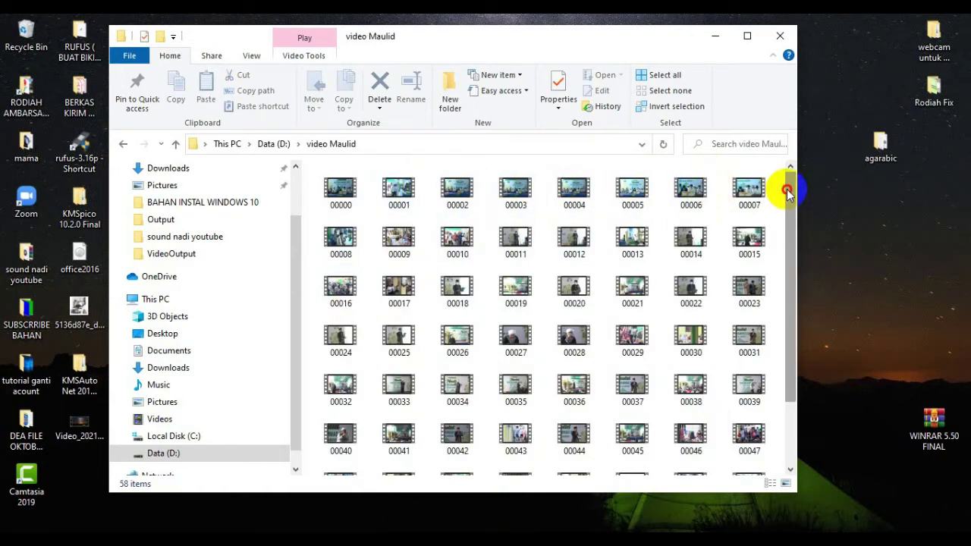
drag(787, 191, 789, 250)
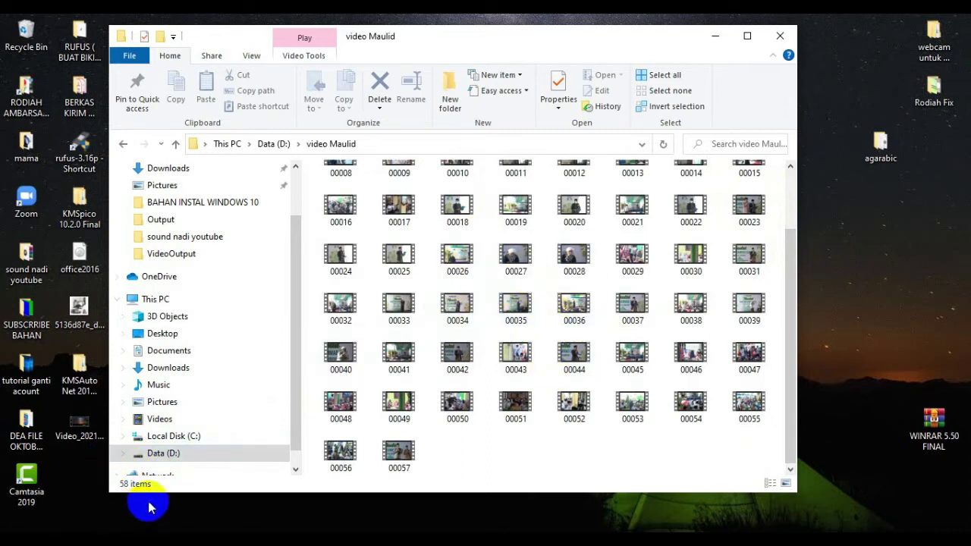
click(123, 145)
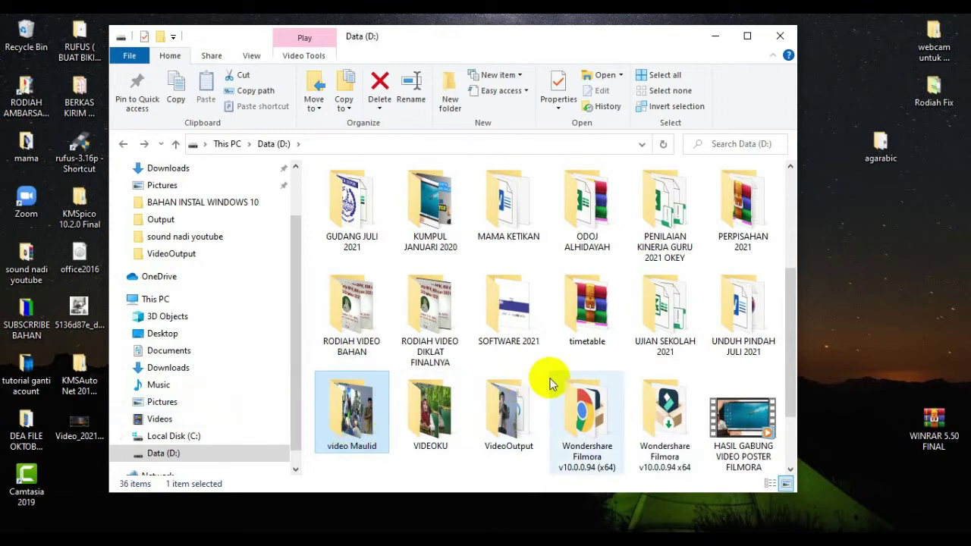
Step: Review the video Maulid folder's properties once more for its total size on disk
scroll(553, 379, down, 1)
right_click(349, 316)
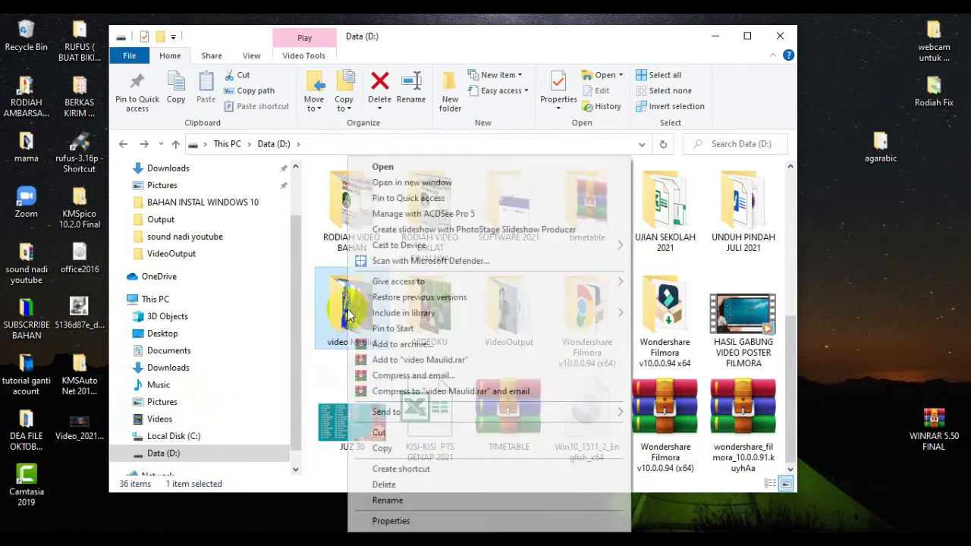
click(390, 520)
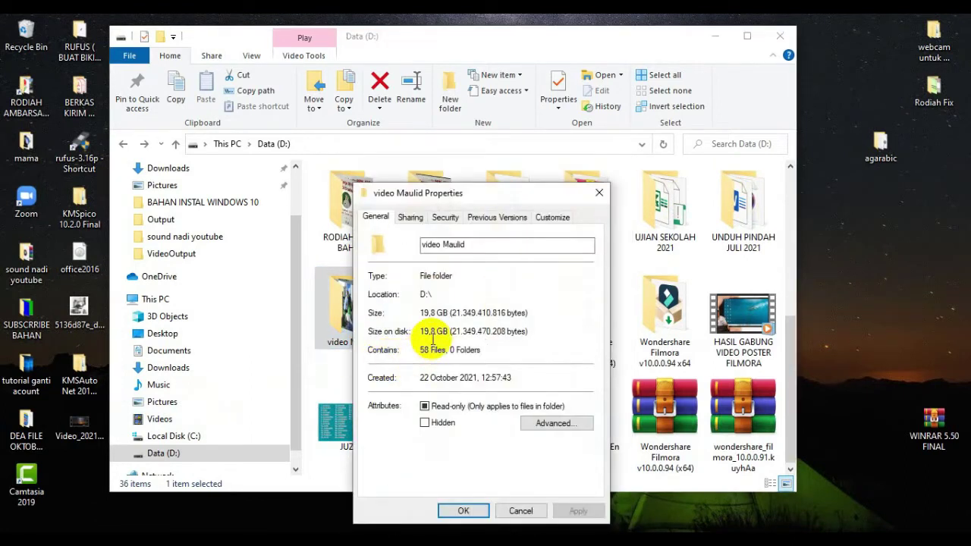
click(604, 193)
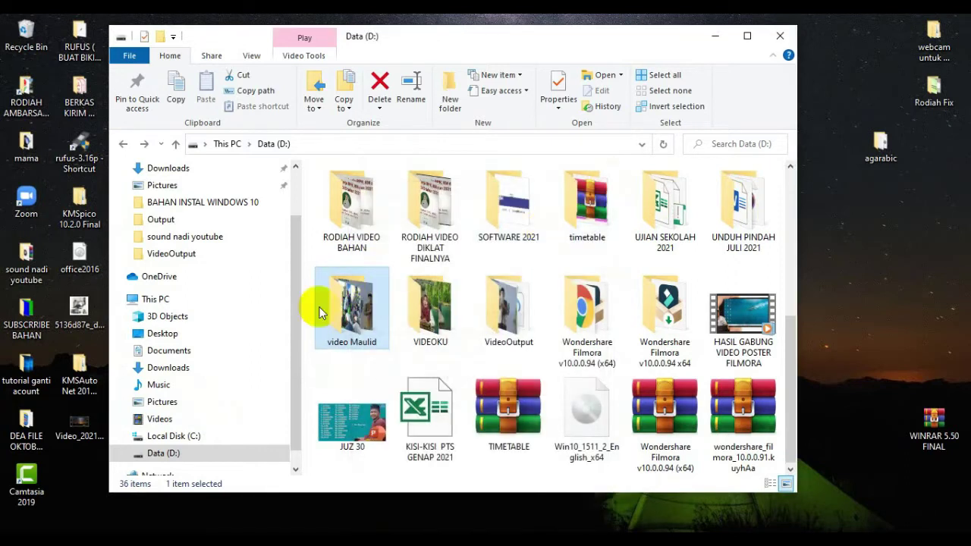
Step: Check the size and file count of the VideoOutput folder in Documents through its properties
click(179, 357)
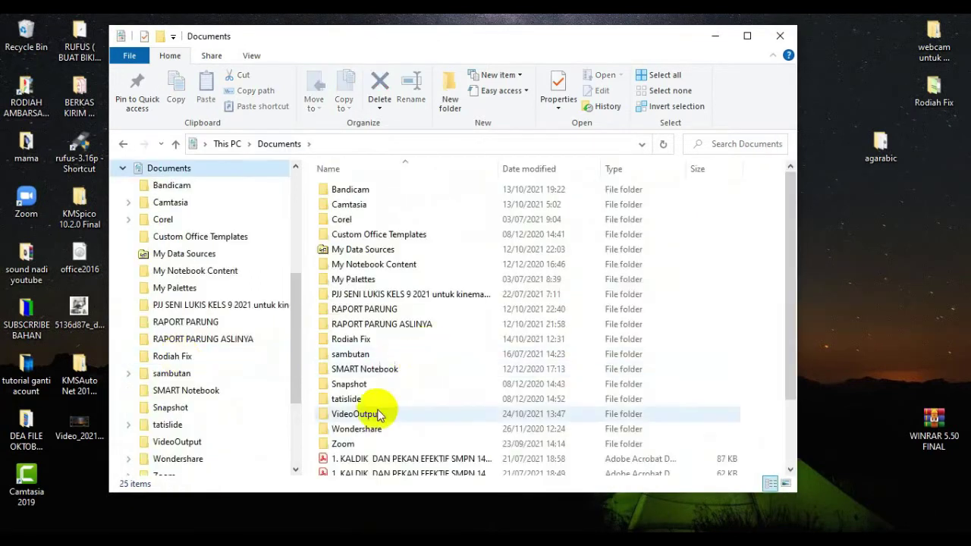
click(362, 420)
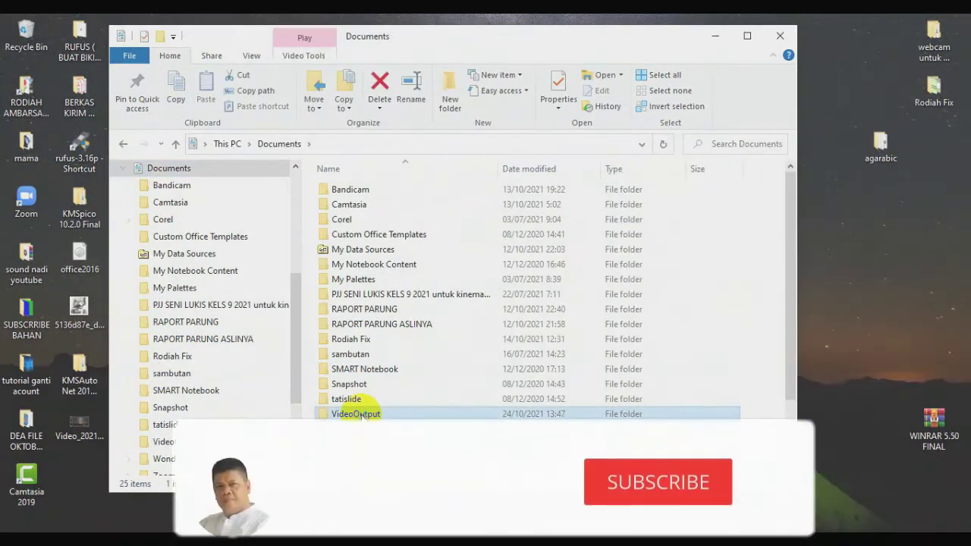
right_click(362, 416)
click(383, 401)
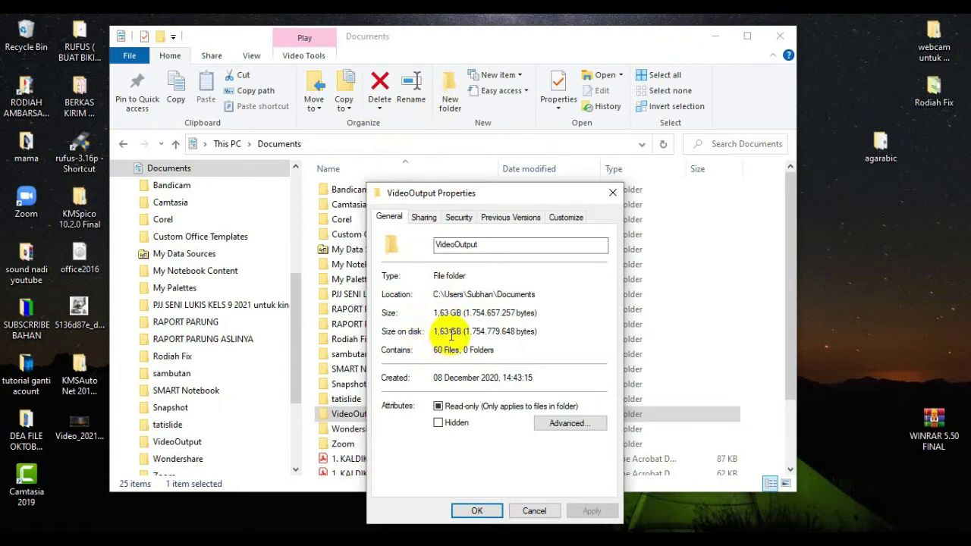
click(611, 194)
Step: Open the VideoOutput folder and look through its full list of converted video files
double_click(370, 417)
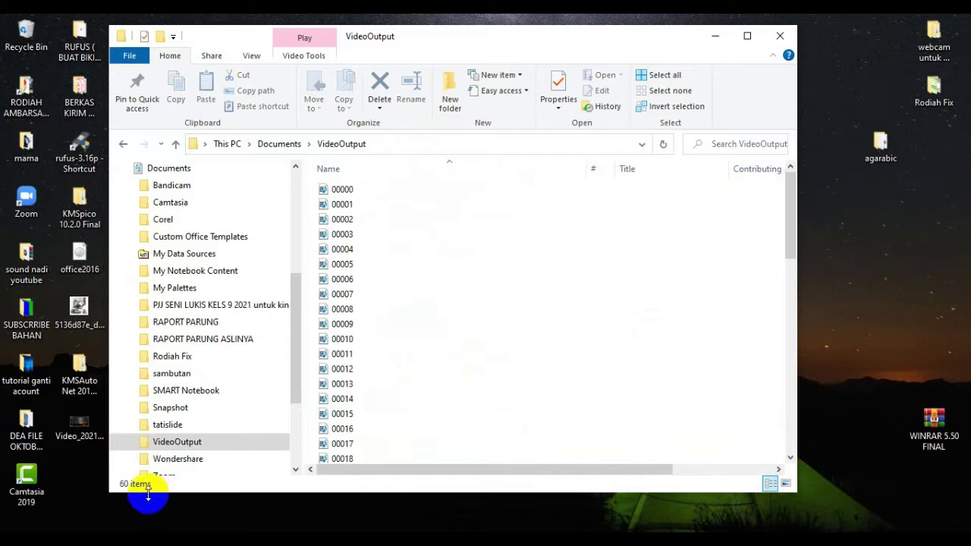
scroll(463, 401, down, 12)
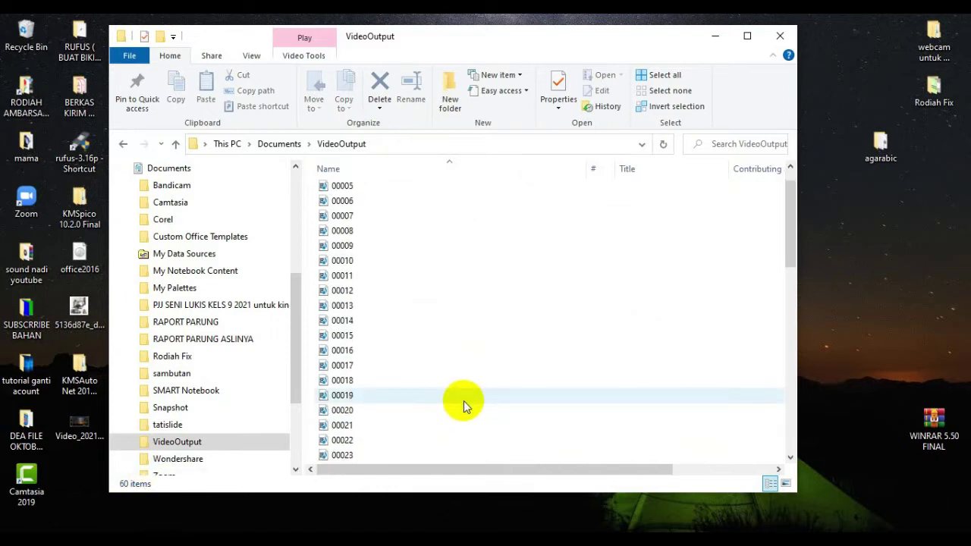
scroll(565, 412, down, 2)
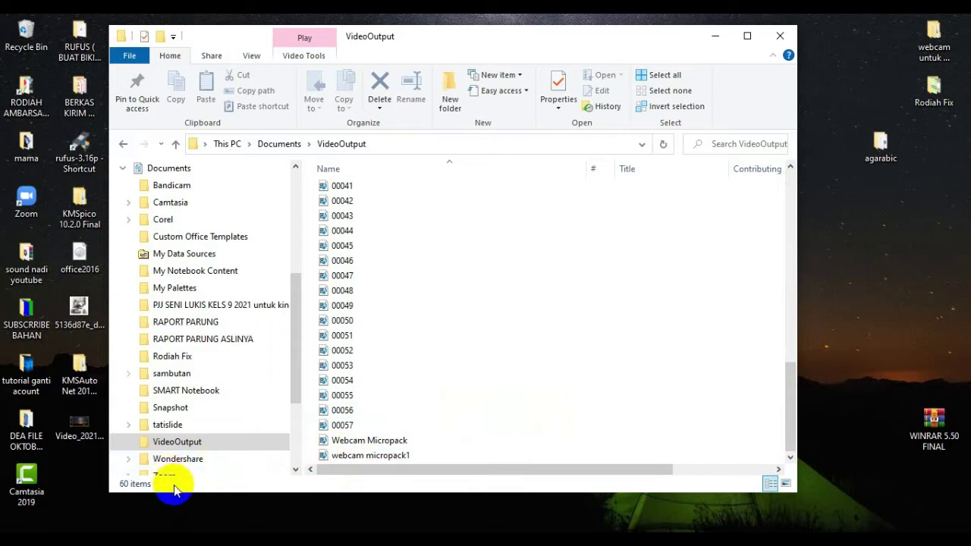
scroll(485, 290, up, 10)
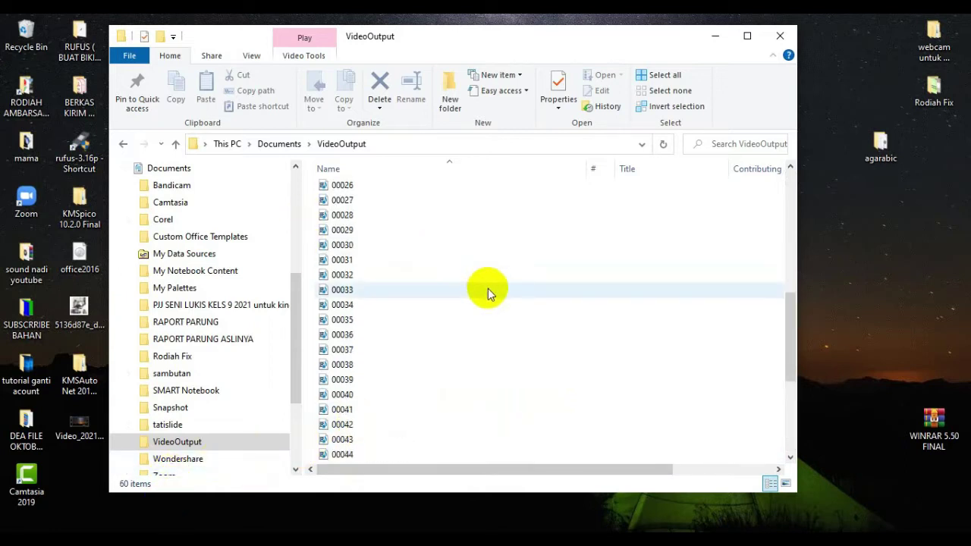
scroll(477, 289, up, 4)
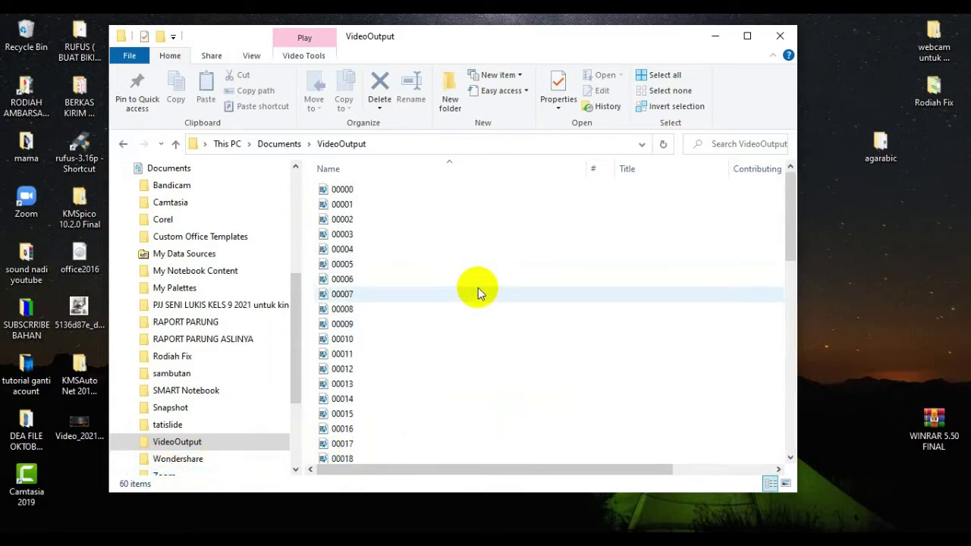
Step: Play the converted videos 00000, 00001 and 00015 to check their picture quality, closing the player after each
click(338, 193)
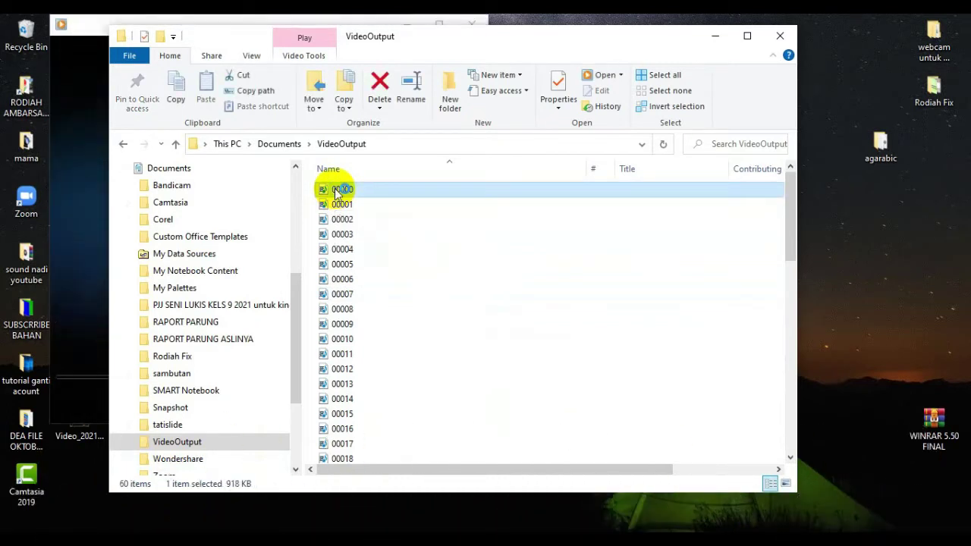
double_click(336, 189)
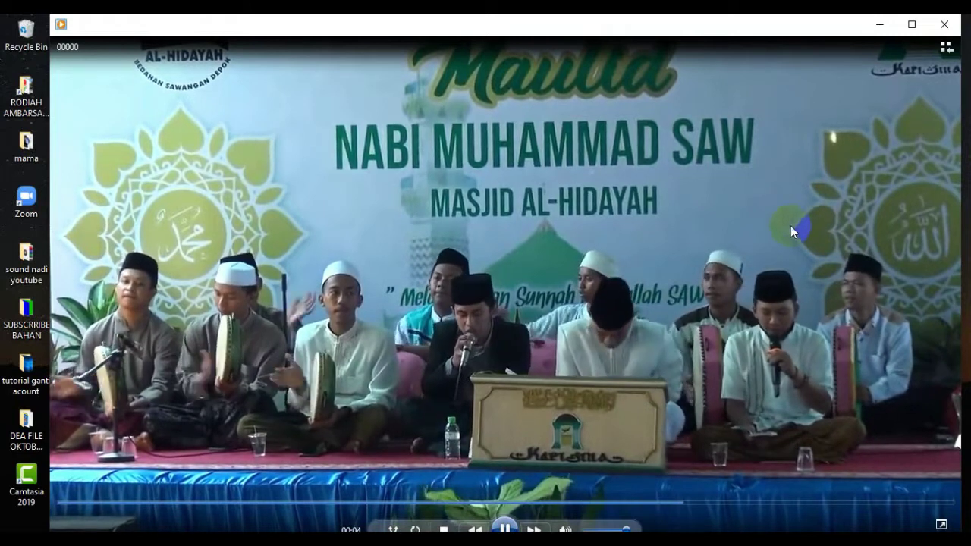
click(948, 29)
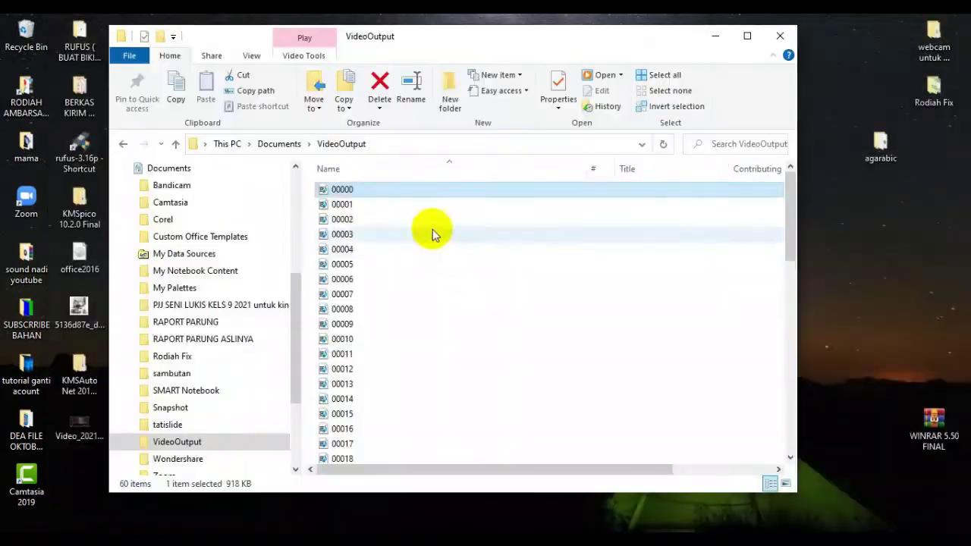
click(343, 206)
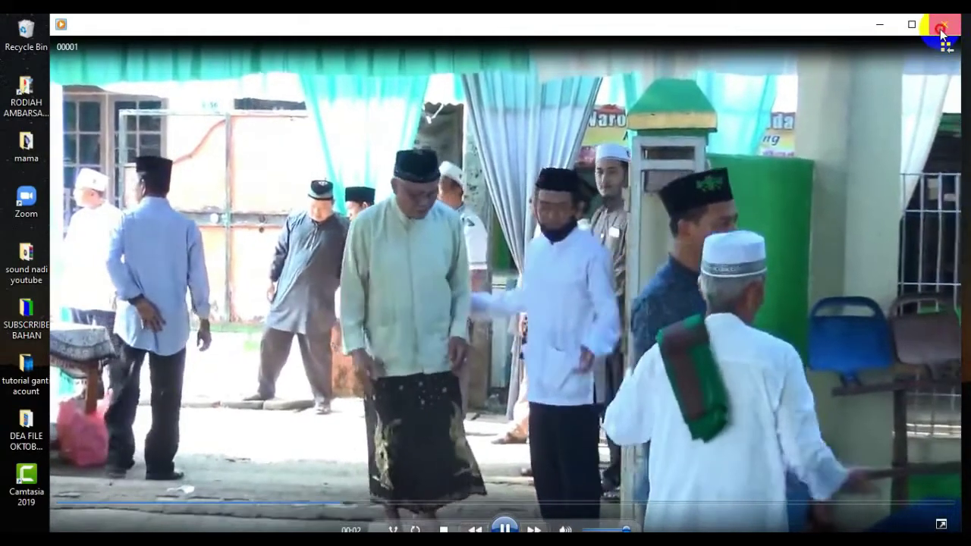
click(941, 30)
click(346, 413)
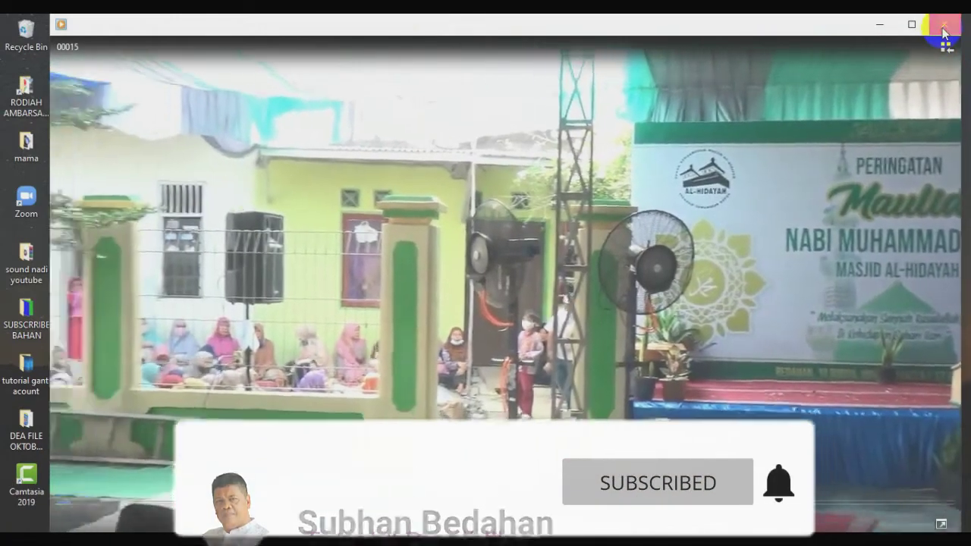
click(944, 24)
Step: Close the folder window and launch the Video to Video converter from the desktop
click(791, 39)
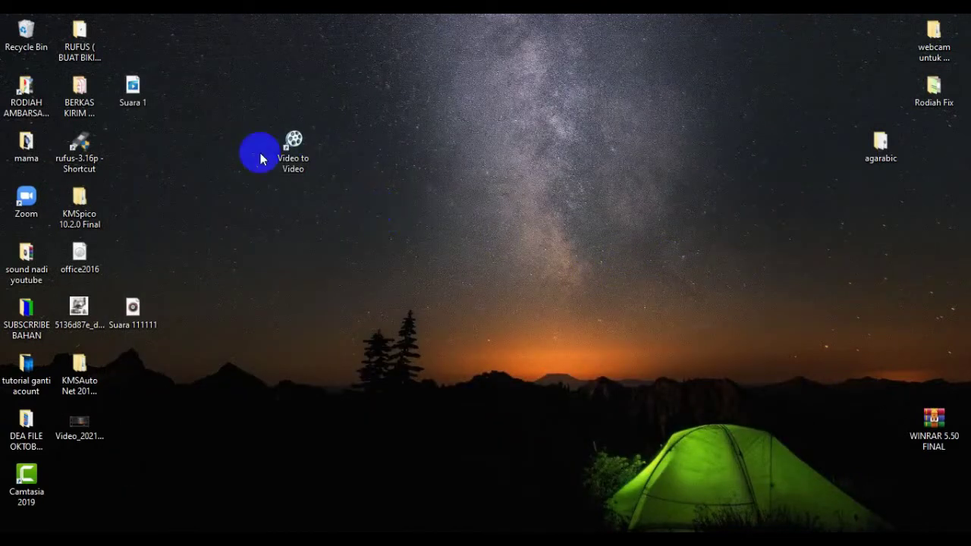
double_click(298, 173)
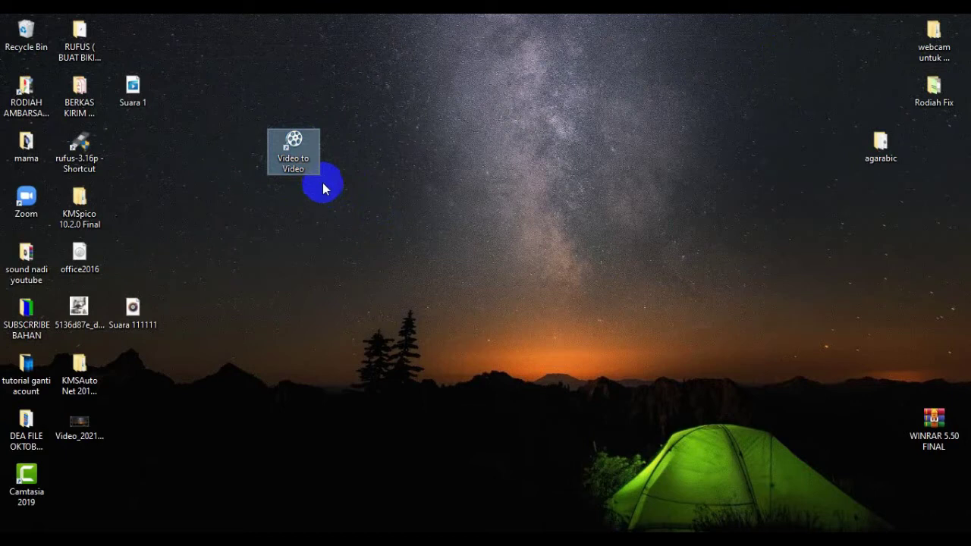
double_click(297, 144)
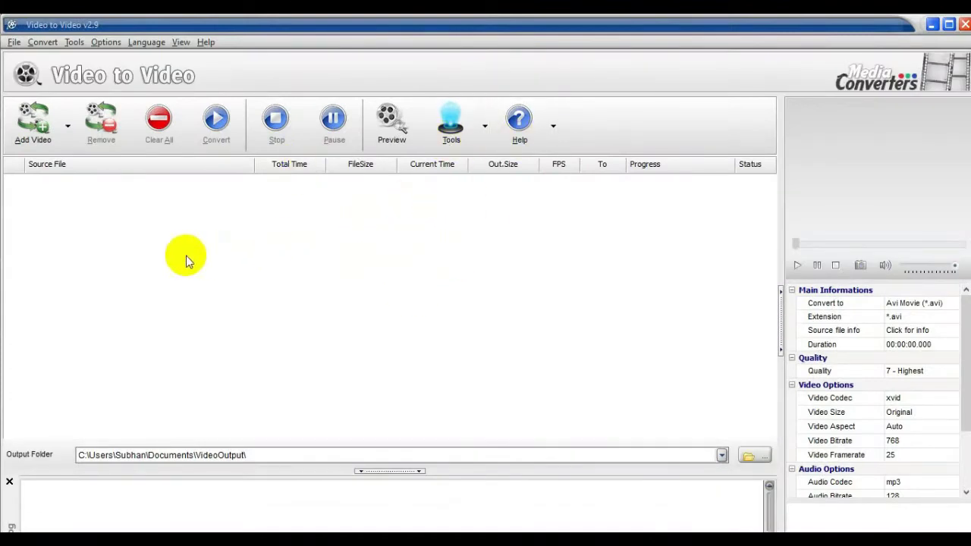
Step: Start adding videos to the converter and browse to the video Maulid folder on Data (D:)
click(33, 127)
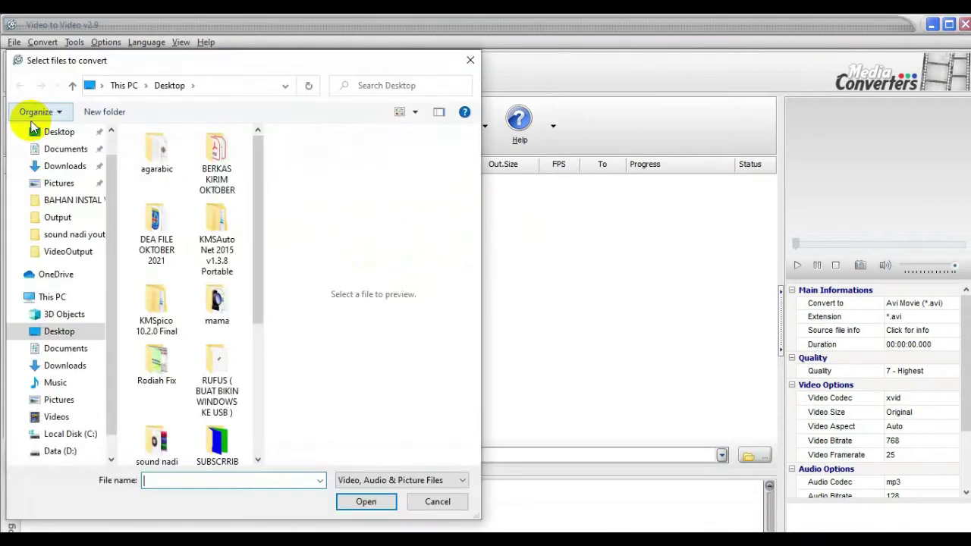
click(67, 452)
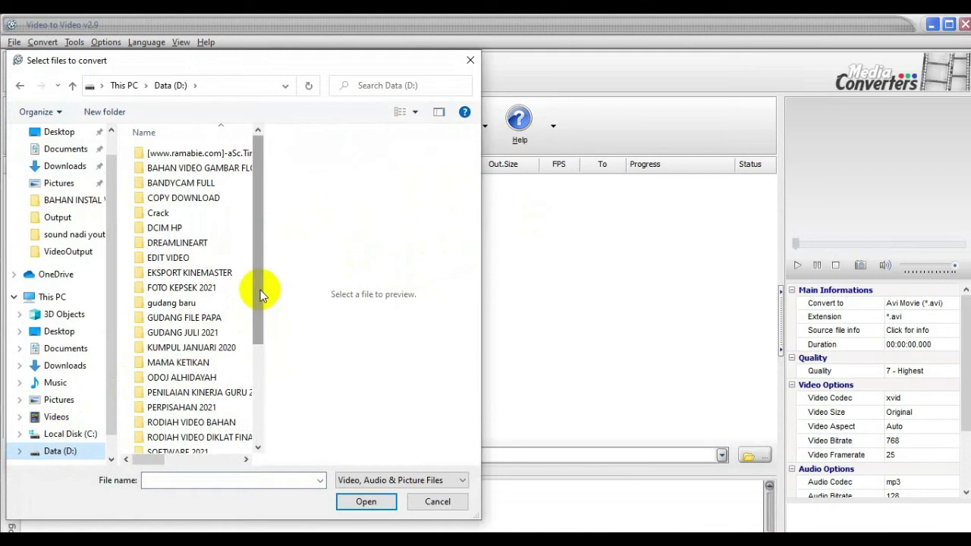
drag(260, 288, 373, 307)
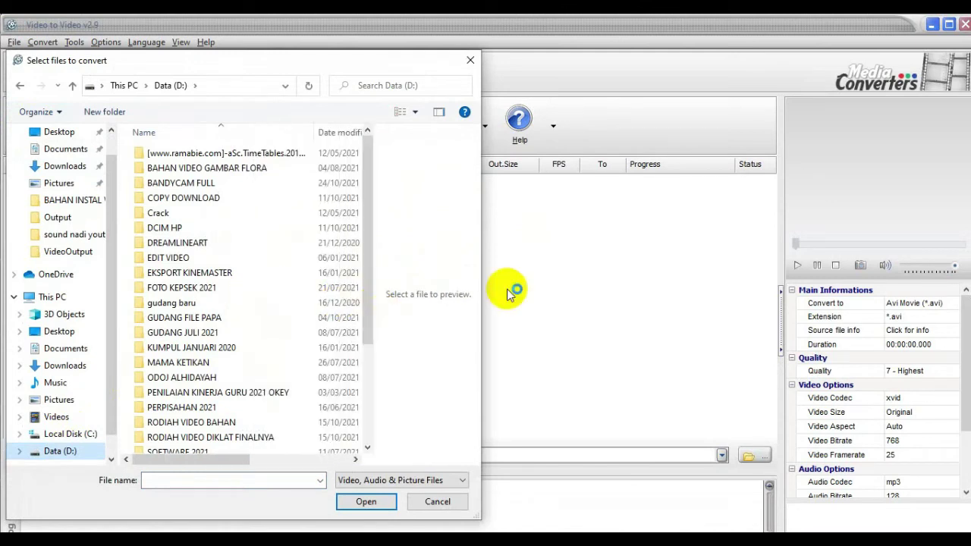
scroll(237, 421, down, 3)
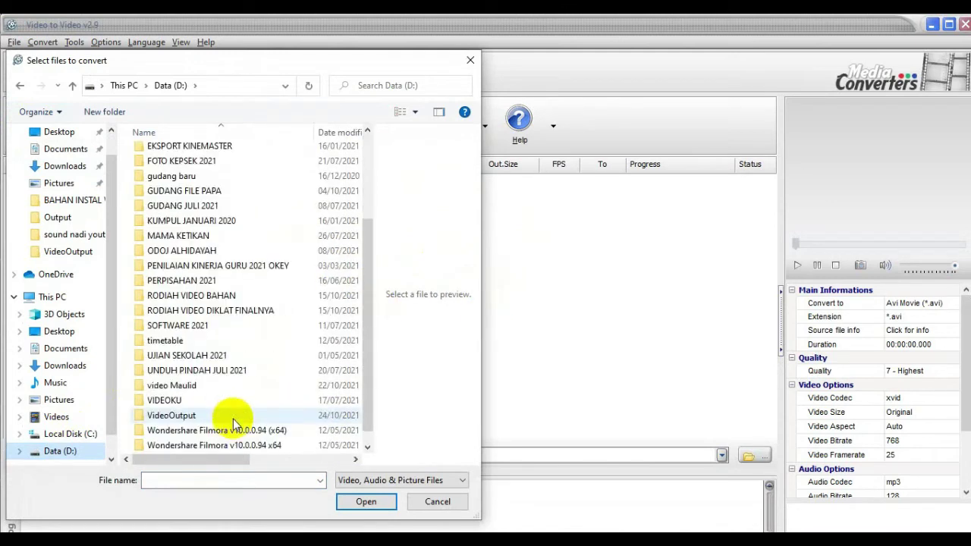
click(194, 390)
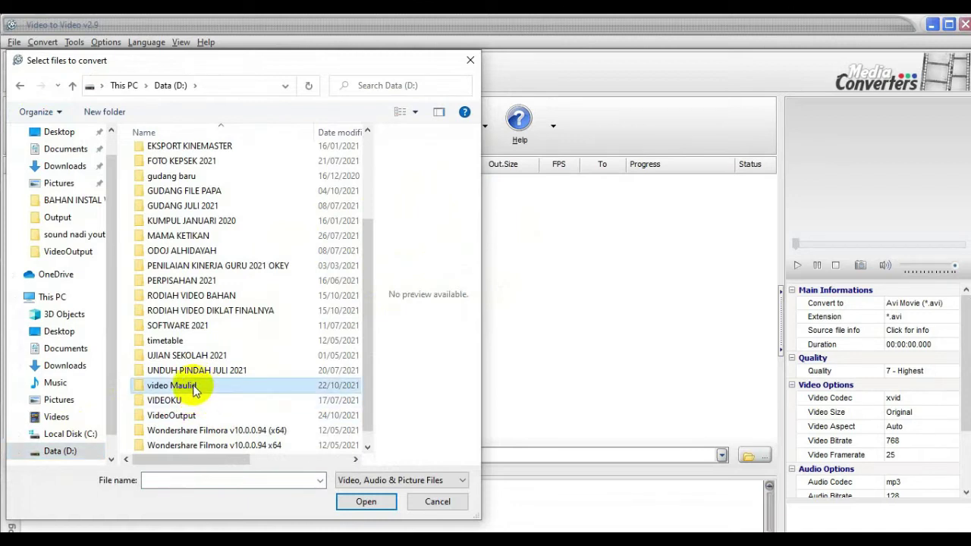
double_click(194, 389)
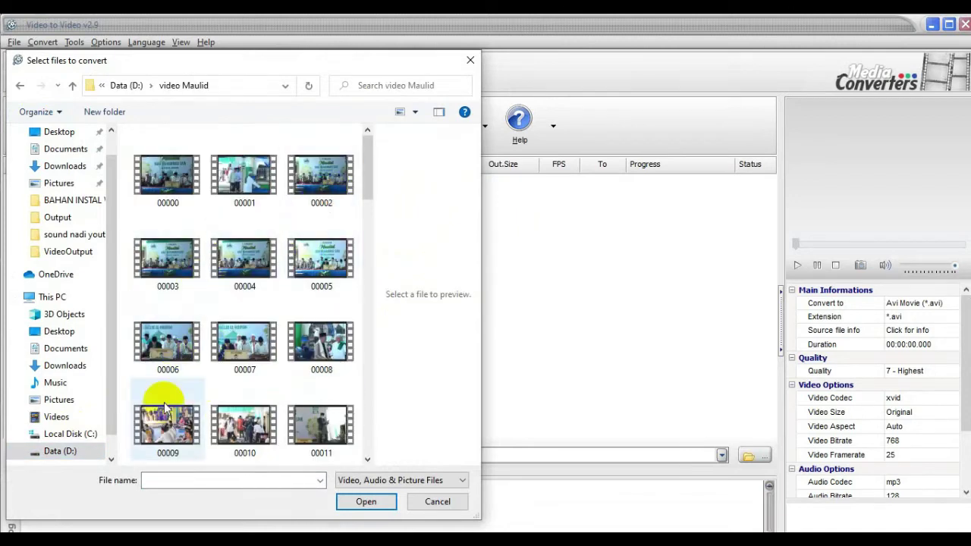
Step: Select all video files in the video Maulid folder and open them for conversion
click(171, 182)
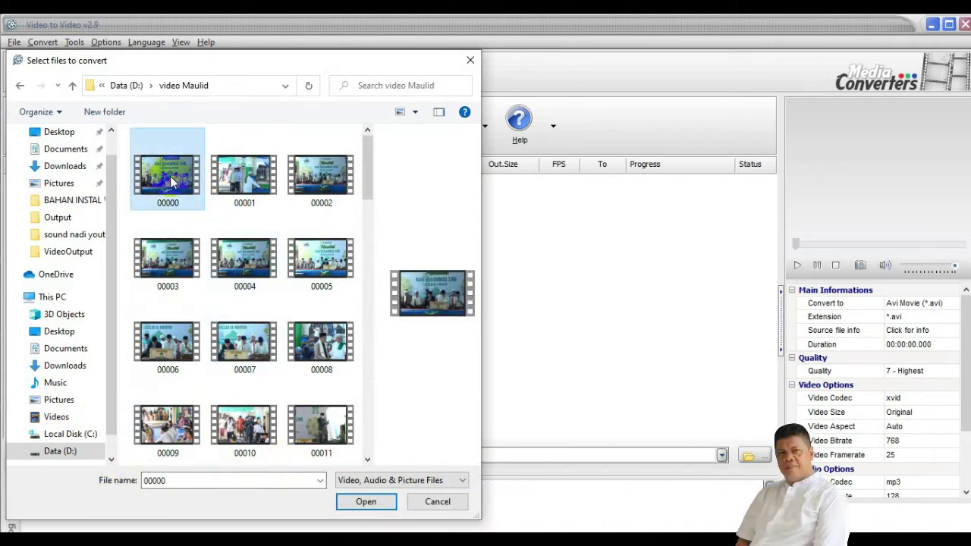
key(ctrl+a)
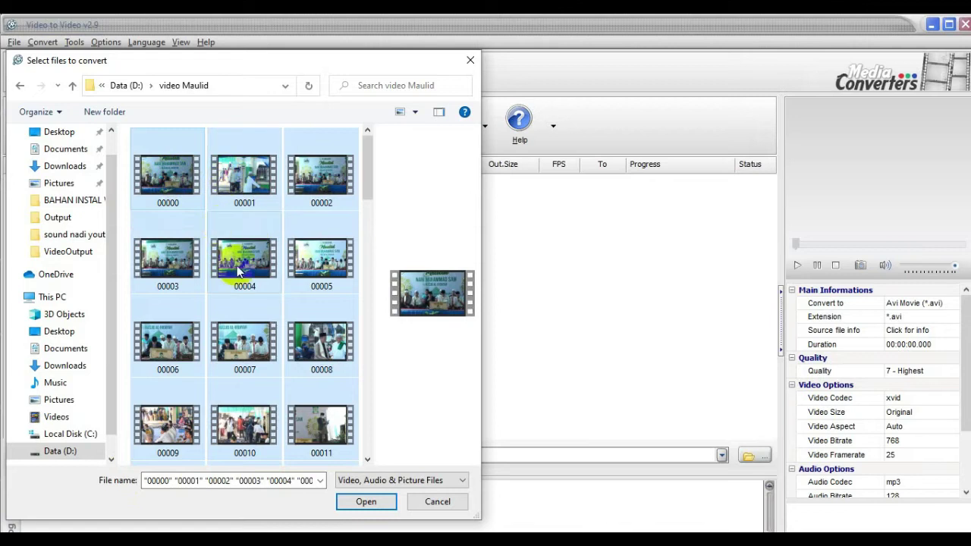
click(366, 502)
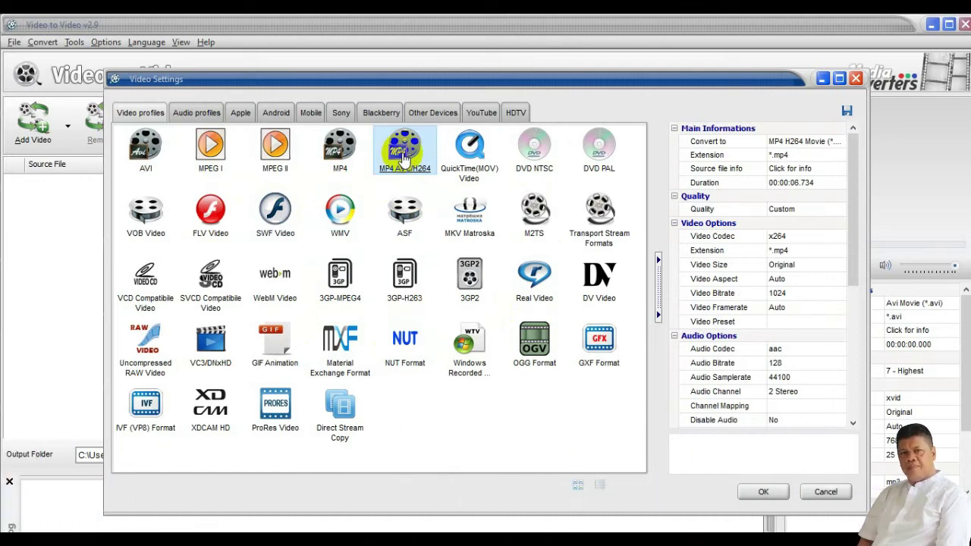
Step: Choose the MP4 AVC/H264 profile for the added videos and start converting the whole list
click(406, 150)
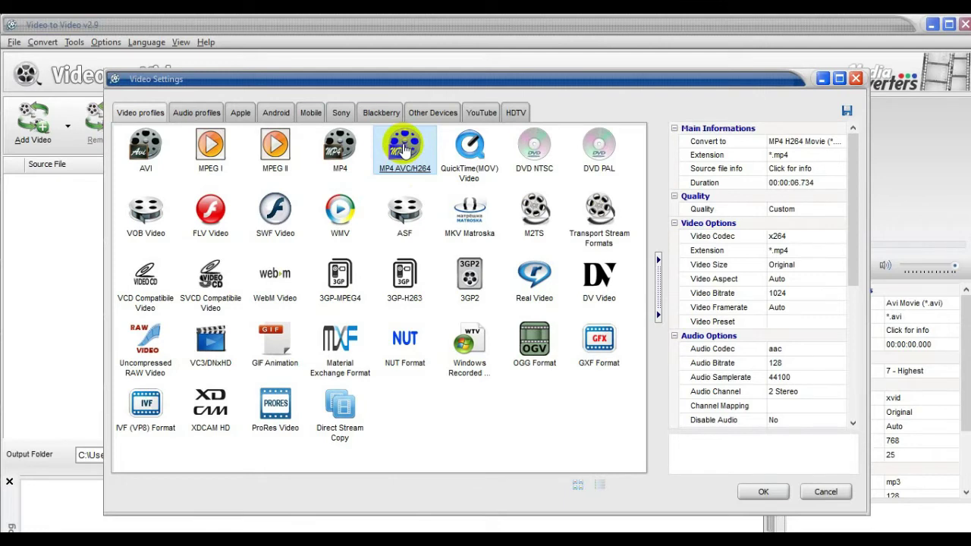
click(765, 493)
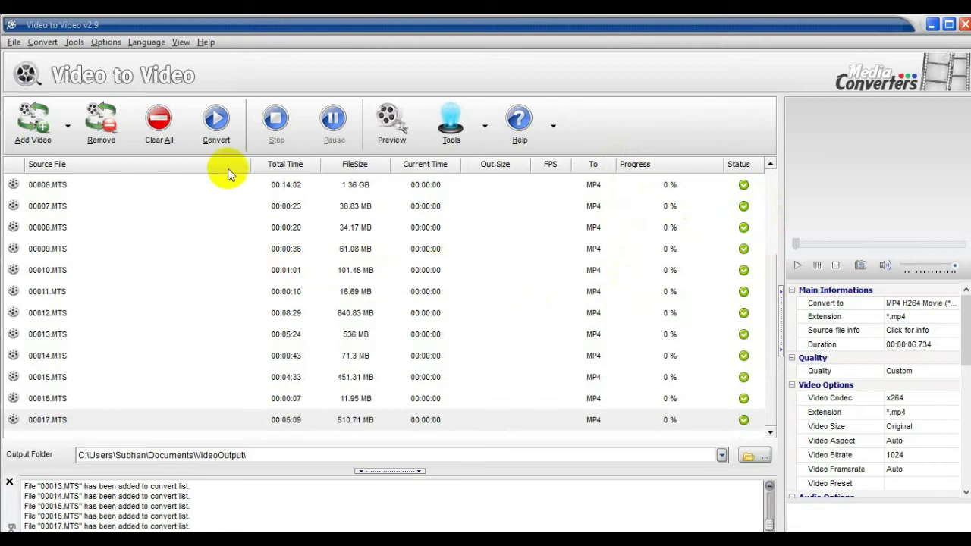
click(217, 125)
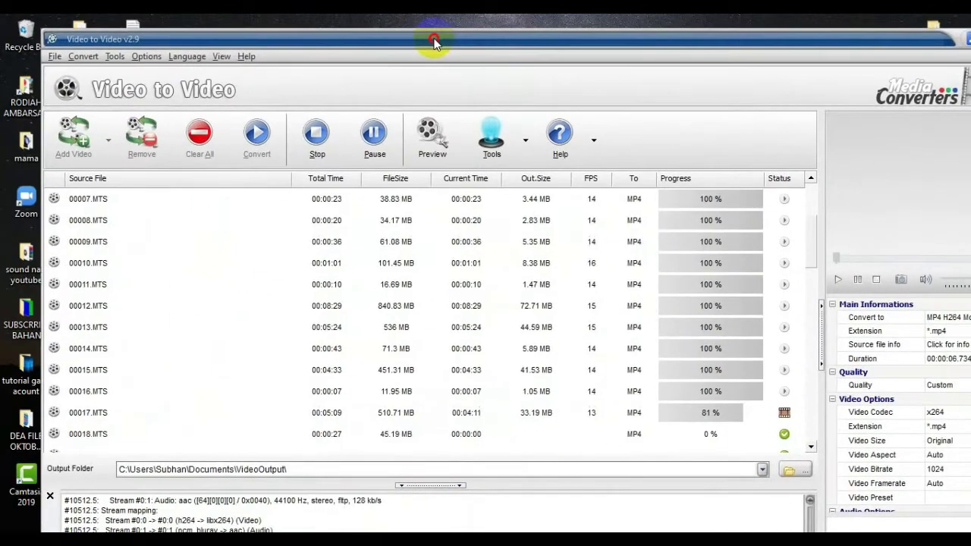
drag(434, 43, 603, 33)
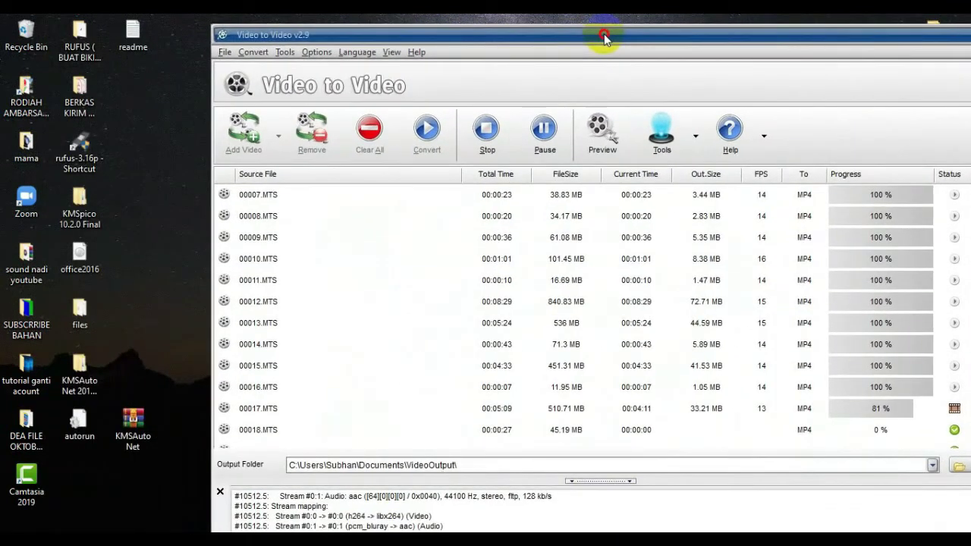
drag(604, 34, 613, 29)
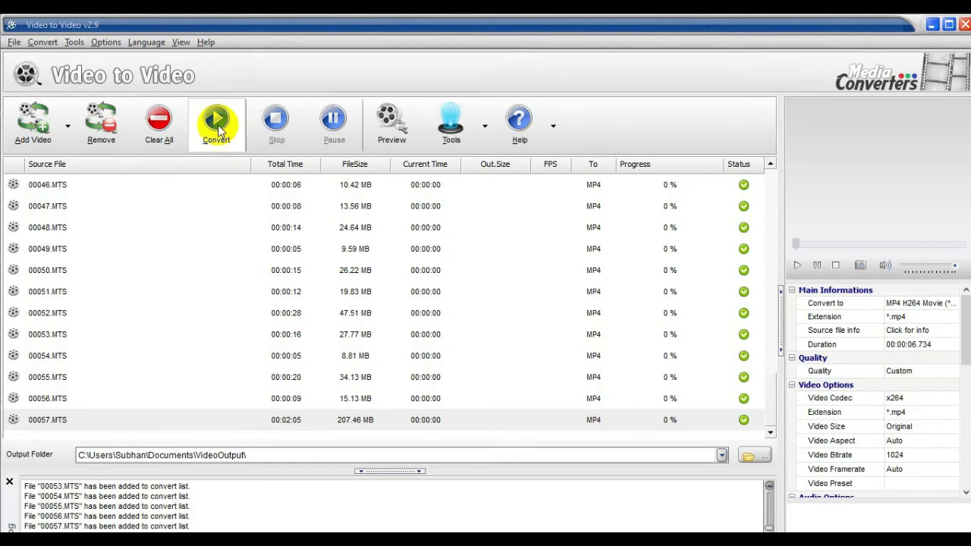
click(218, 129)
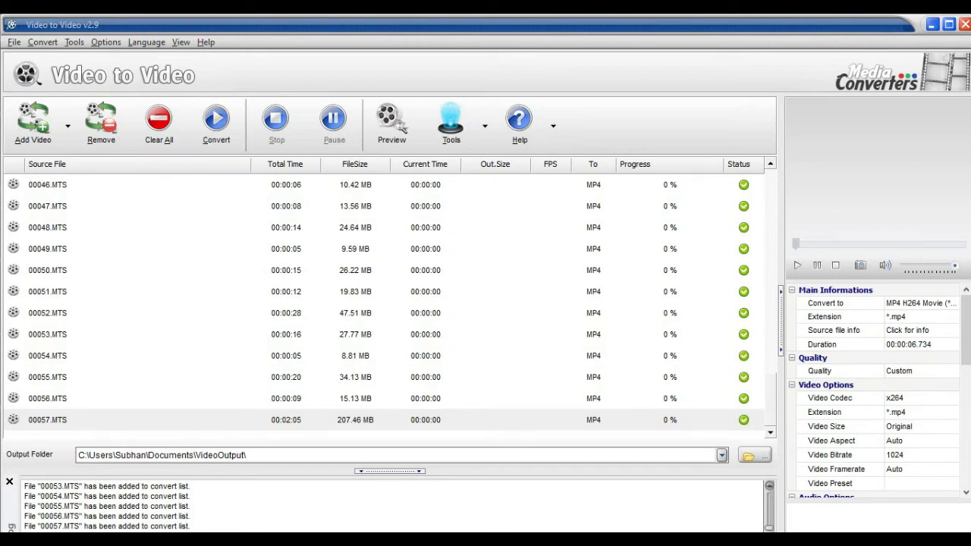
Step: Look through the converted files in the VideoOutput folder in Documents, closing the folder and the converter when done
key(super+e)
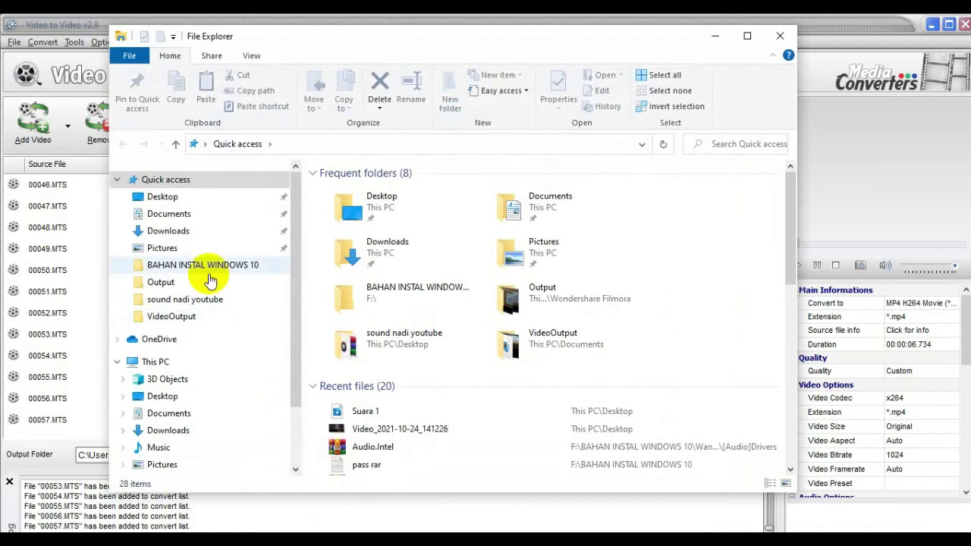
click(170, 214)
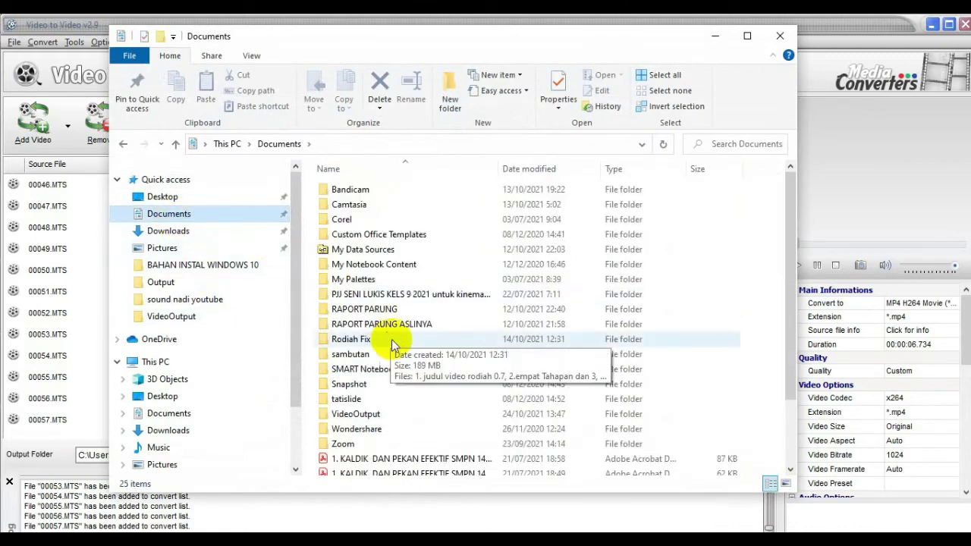
double_click(375, 415)
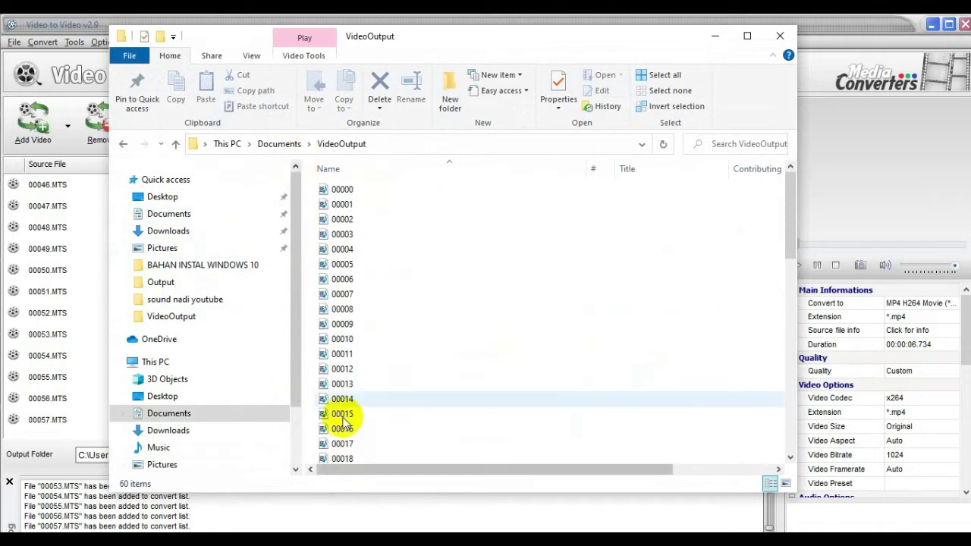
click(779, 36)
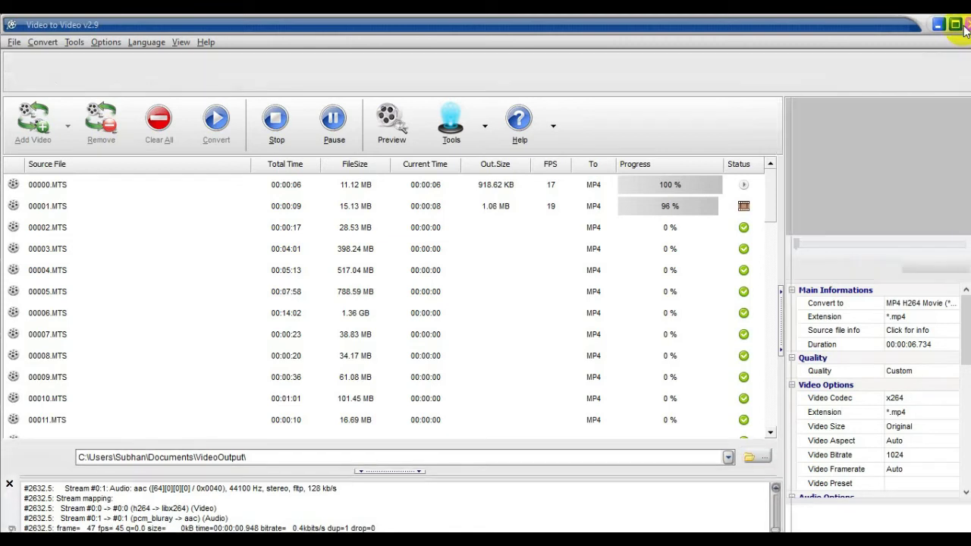
click(966, 25)
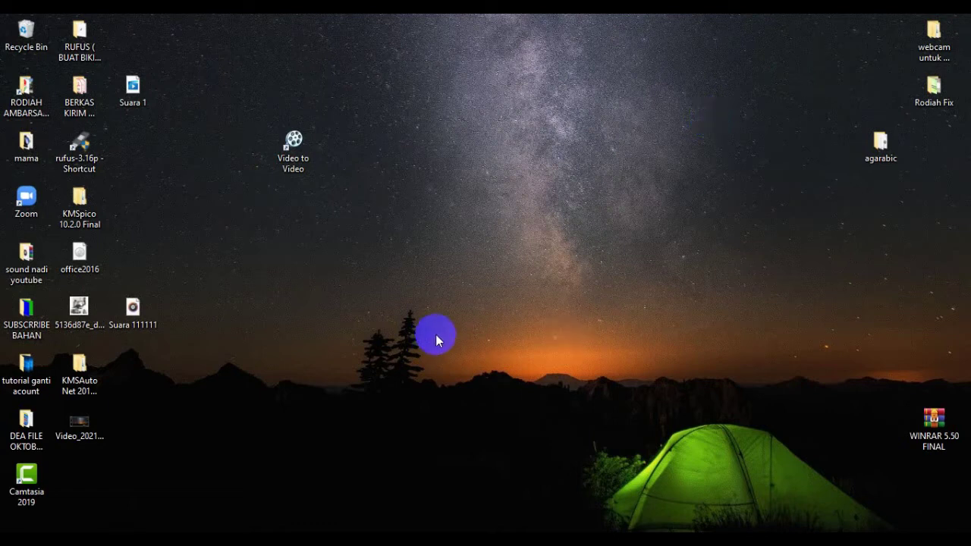
Step: Place the Suara 1 file near the middle of the desktop and play it, sampling several points before closing the player
drag(130, 89, 471, 273)
double_click(455, 256)
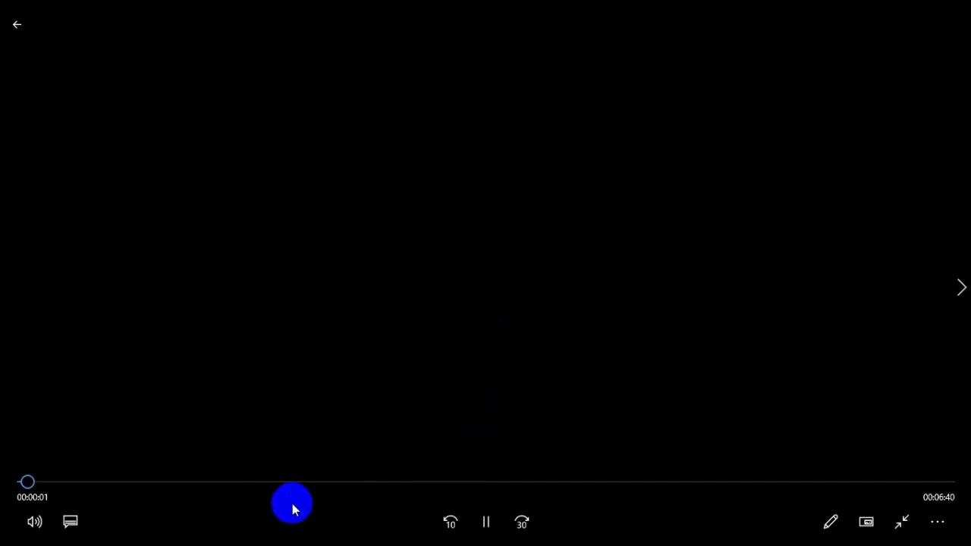
click(273, 482)
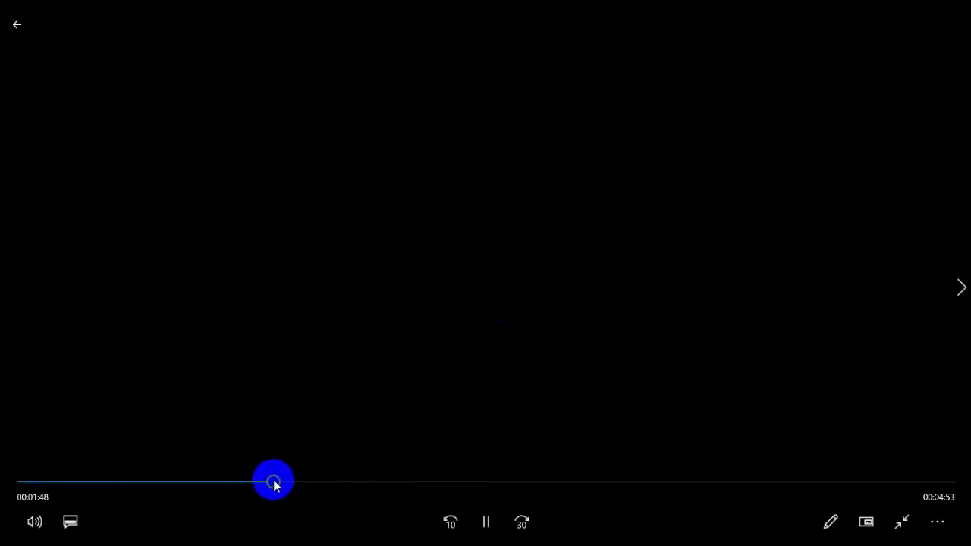
click(394, 482)
click(471, 482)
click(550, 482)
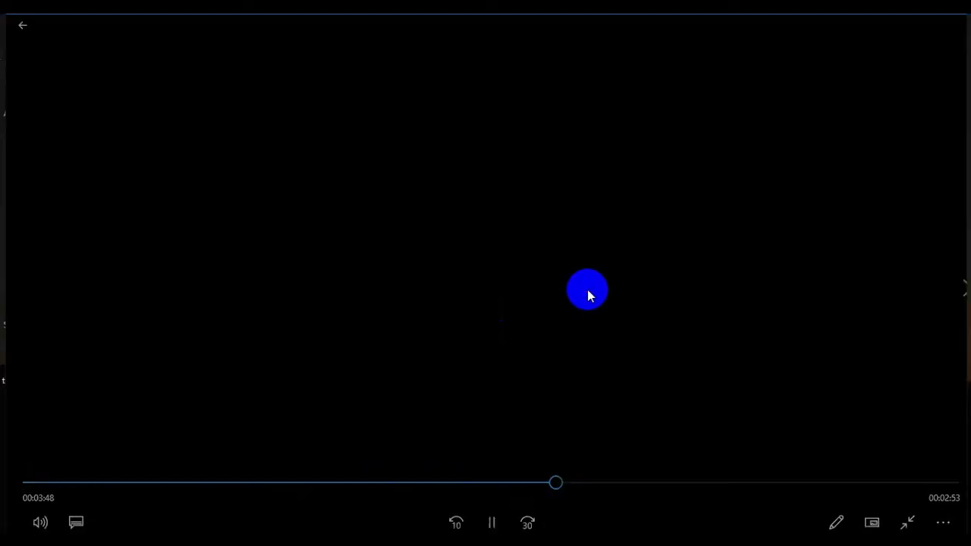
double_click(587, 291)
click(962, 30)
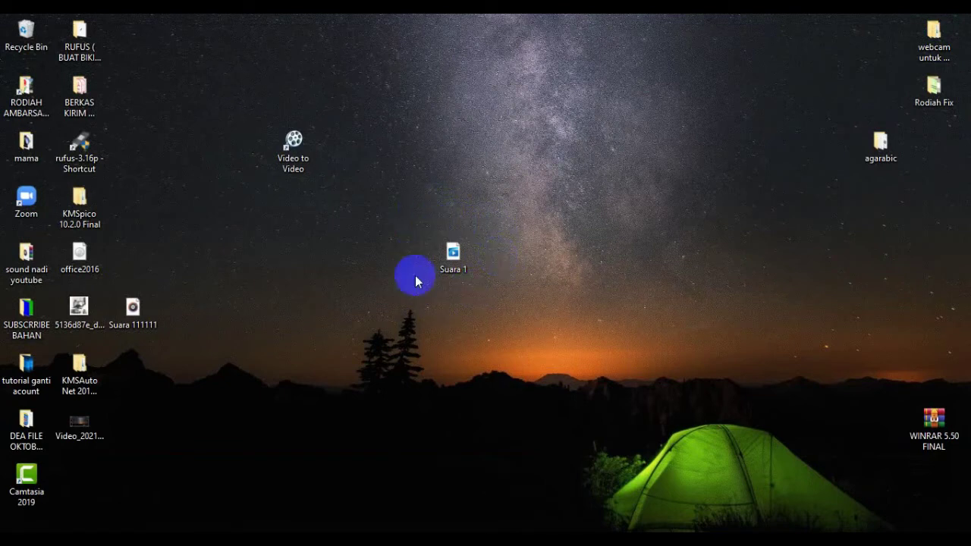
Step: Check the file type and size of Suara 1 in its properties
click(456, 260)
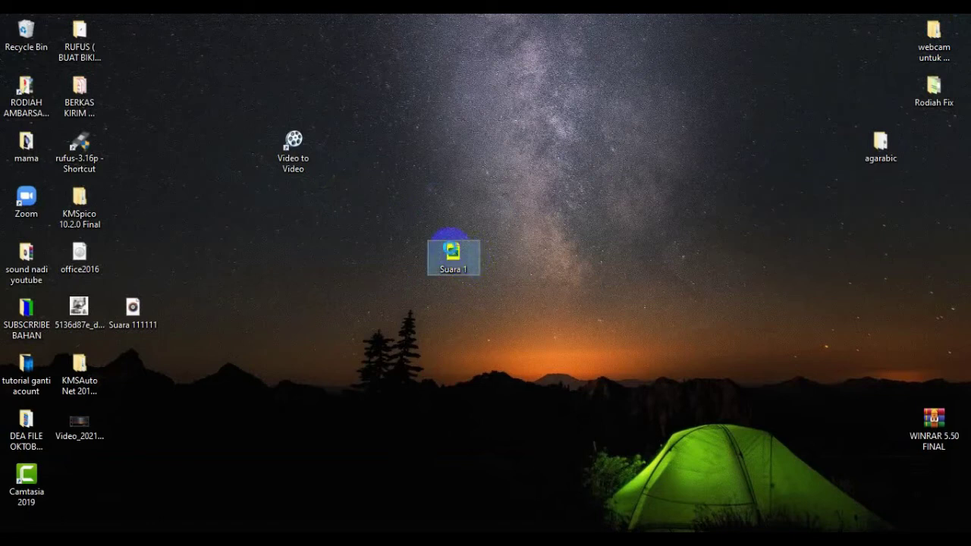
right_click(451, 252)
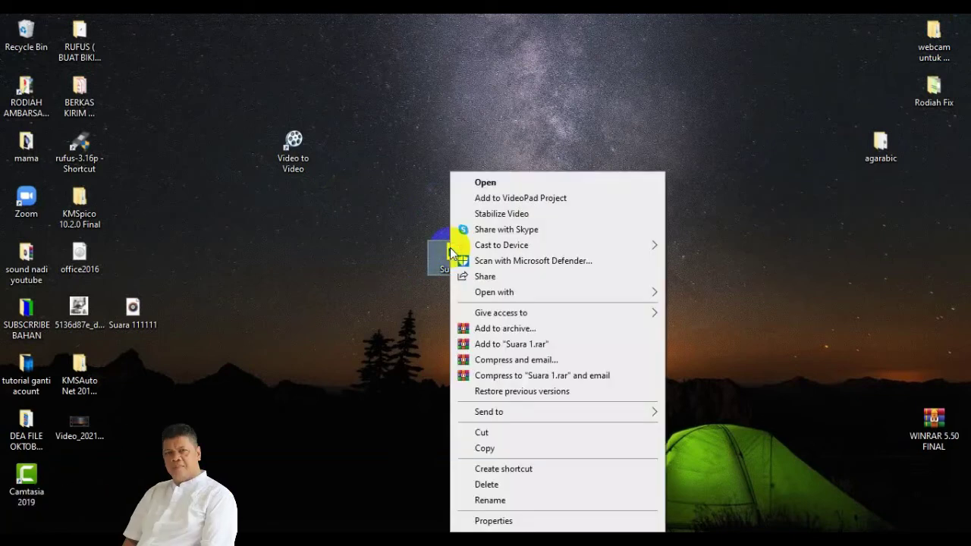
click(489, 521)
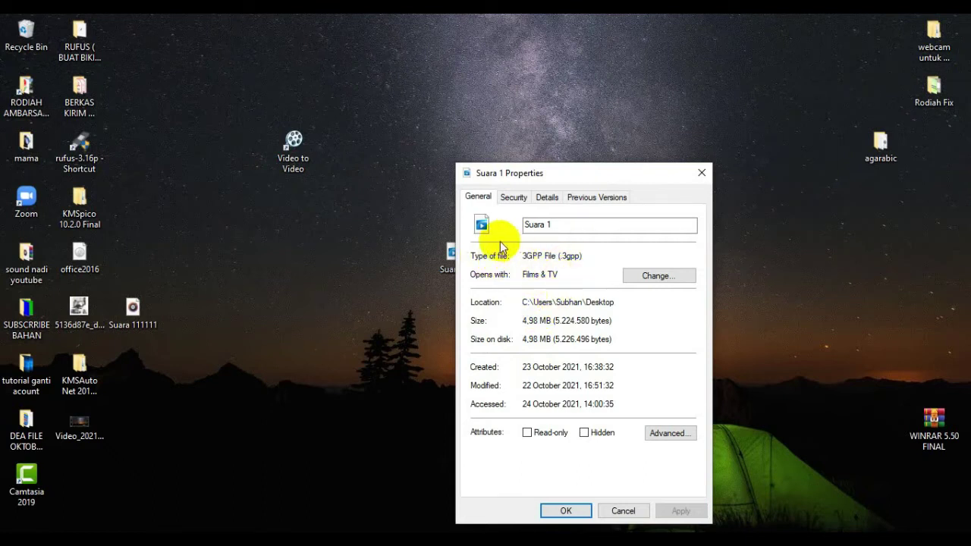
click(622, 510)
Step: Launch the Video to Video converter and browse to the Desktop folder for a file to add
click(304, 149)
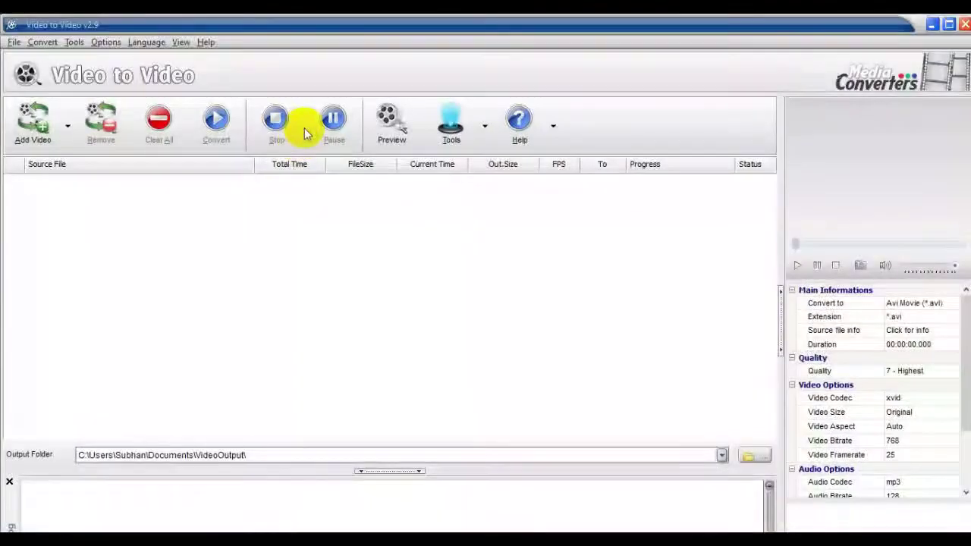
click(34, 129)
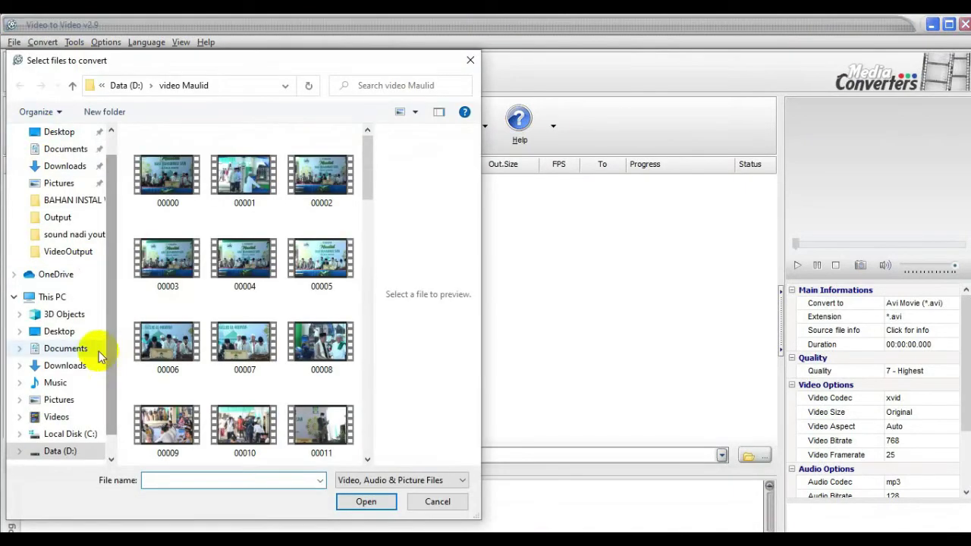
click(61, 333)
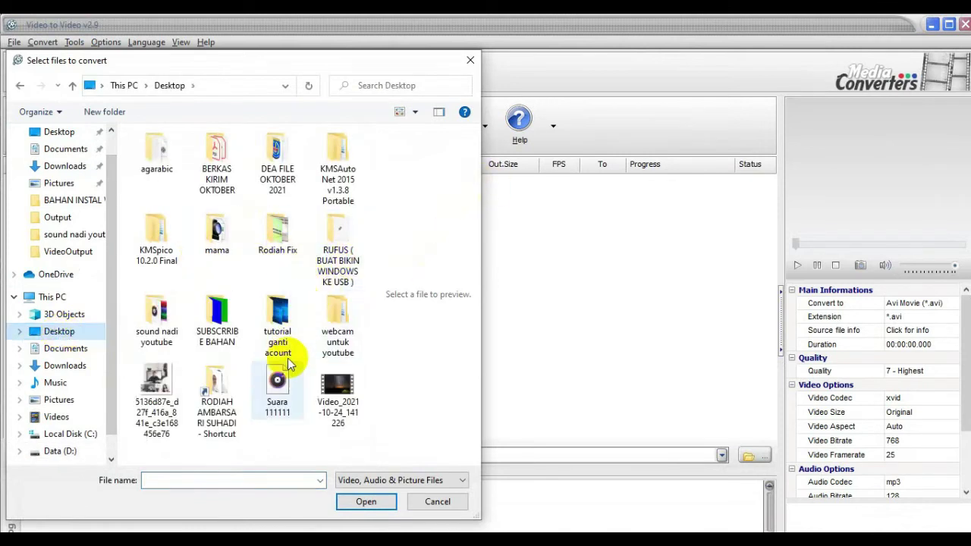
click(350, 483)
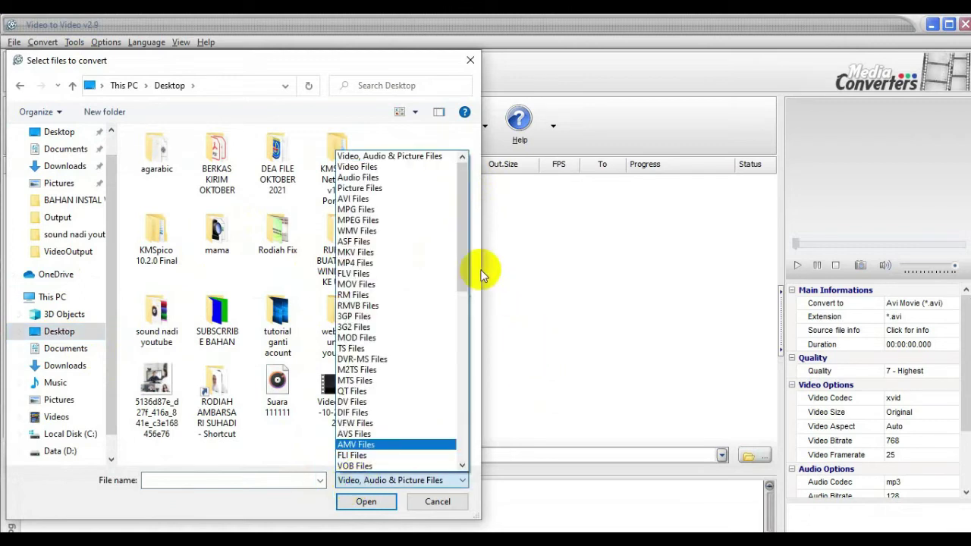
drag(463, 237, 400, 474)
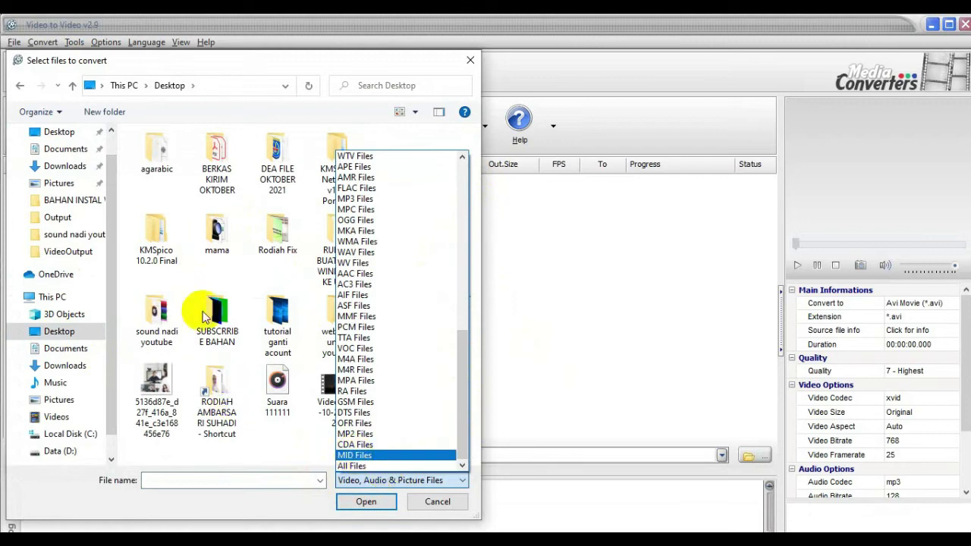
click(300, 450)
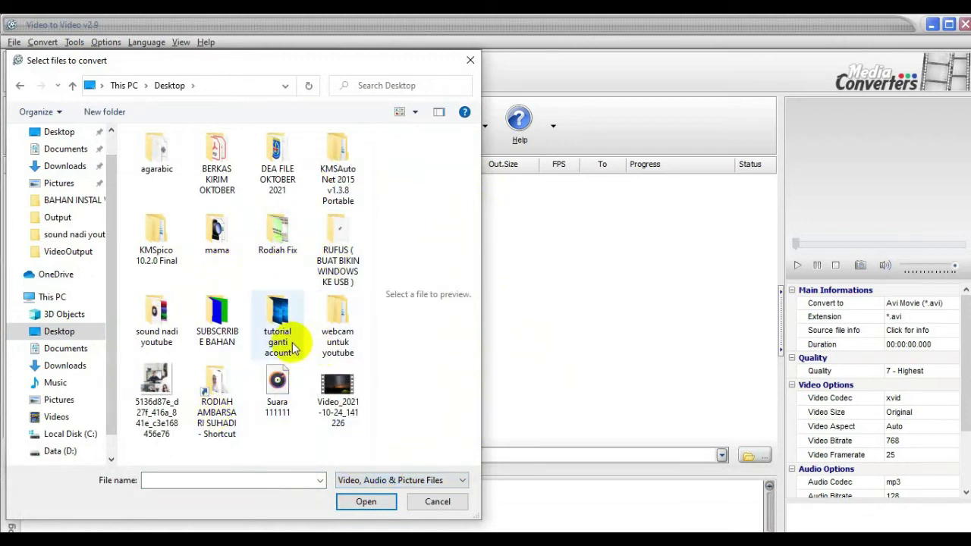
Step: Set the file type filter to All Files so every desktop file is listed
click(371, 480)
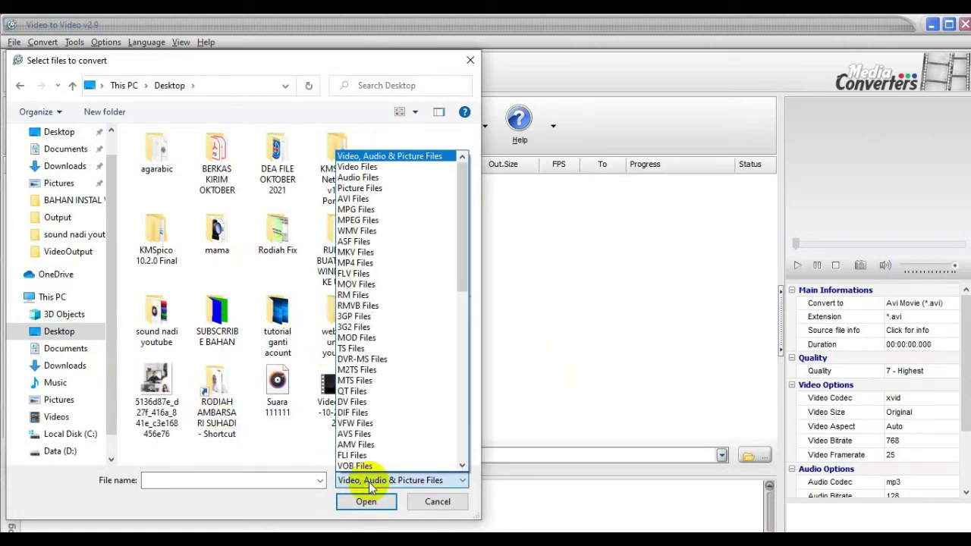
drag(465, 238, 457, 414)
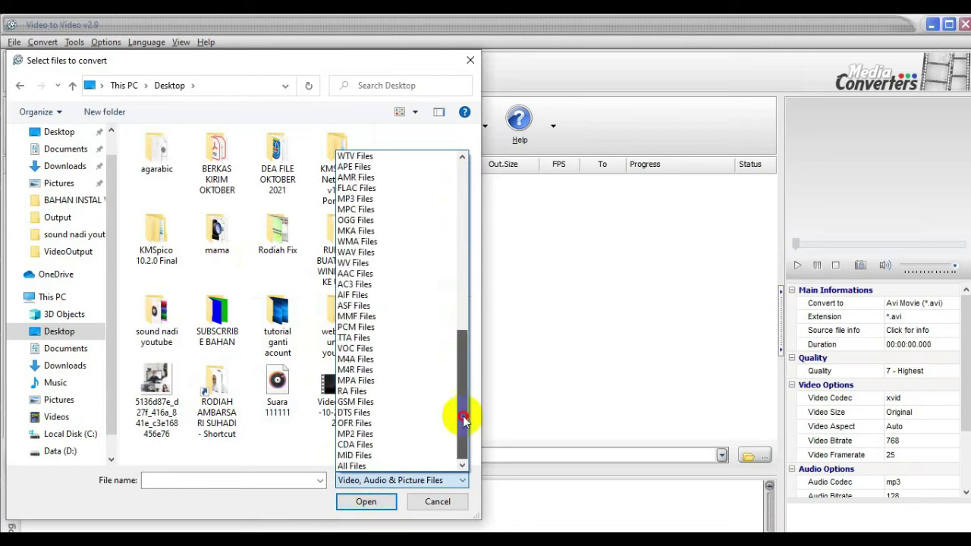
click(379, 463)
Step: Try to add Suara 1 from the desktop with the AVI video profile
drag(366, 295, 369, 405)
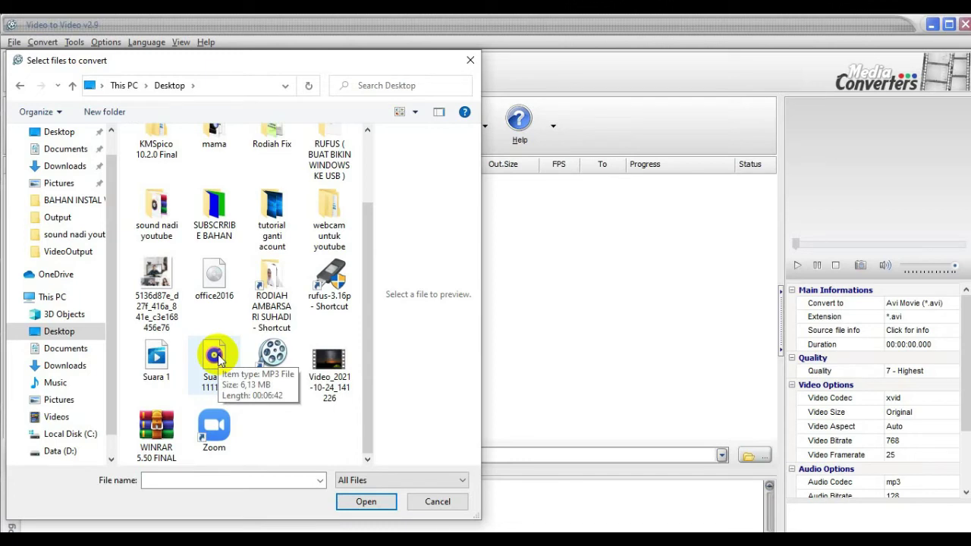
click(150, 360)
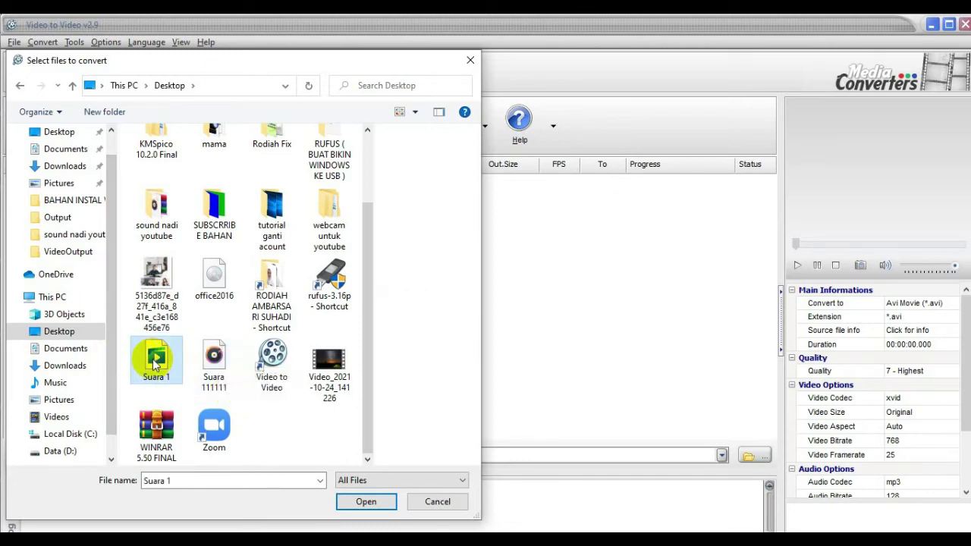
click(352, 502)
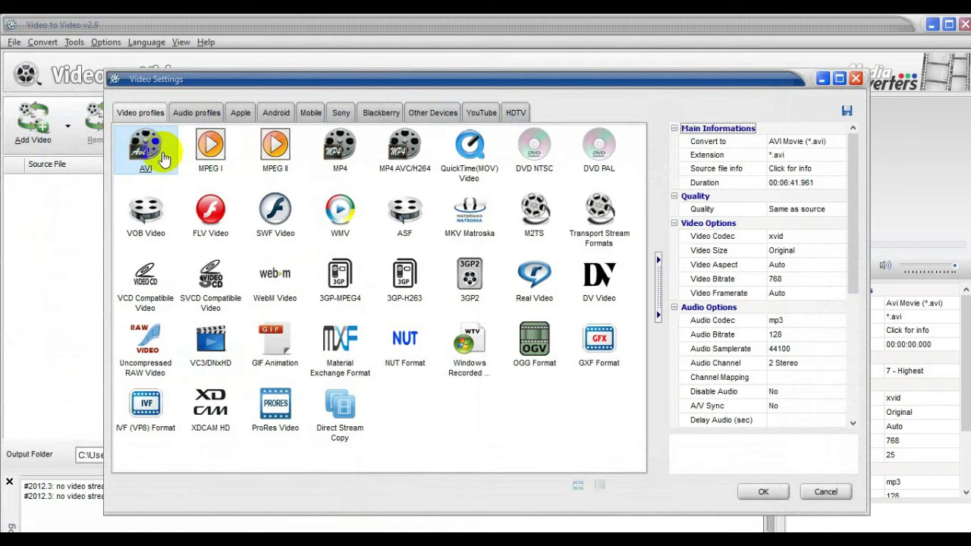
double_click(163, 159)
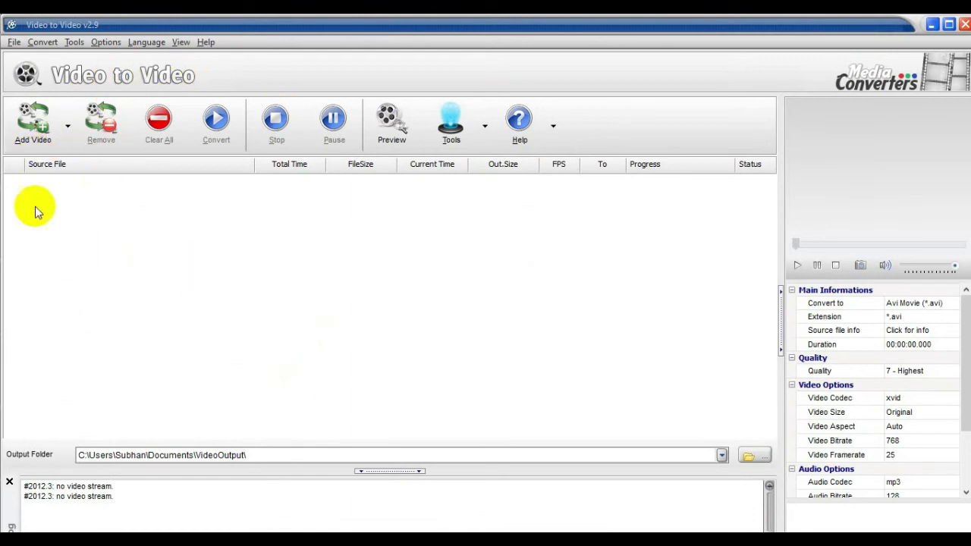
Step: Add Suara 1 from the desktop with the MP3 Audio profile and convert it, closing the converter when finished
click(37, 121)
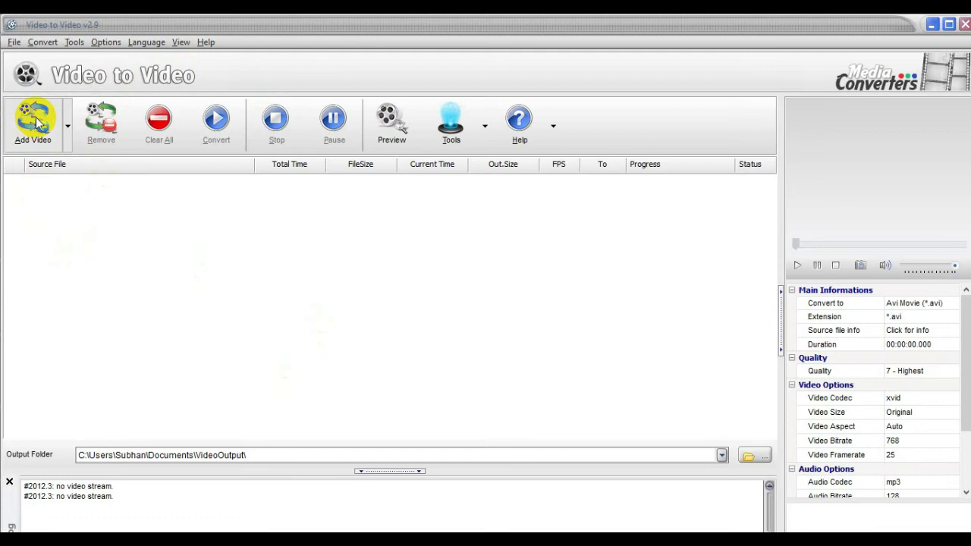
drag(368, 288, 369, 406)
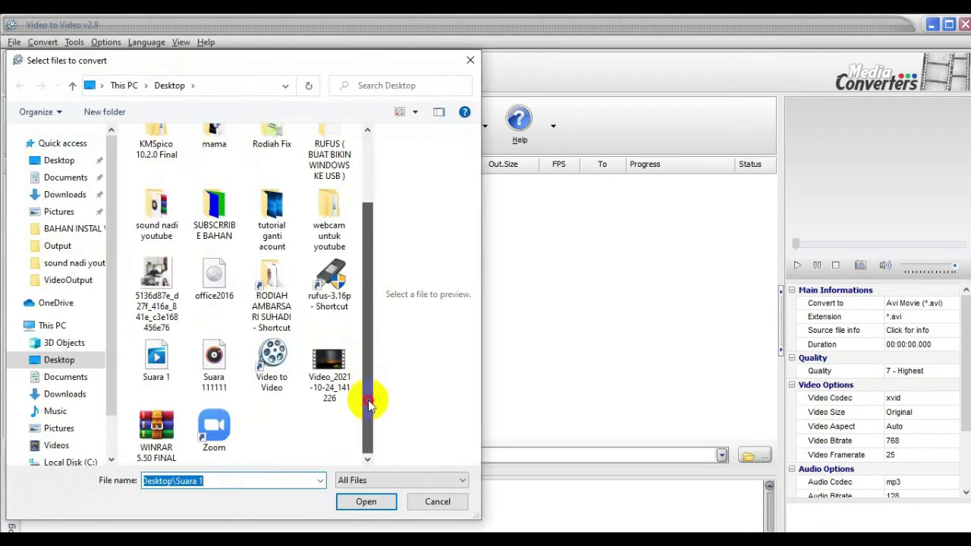
click(165, 363)
click(367, 502)
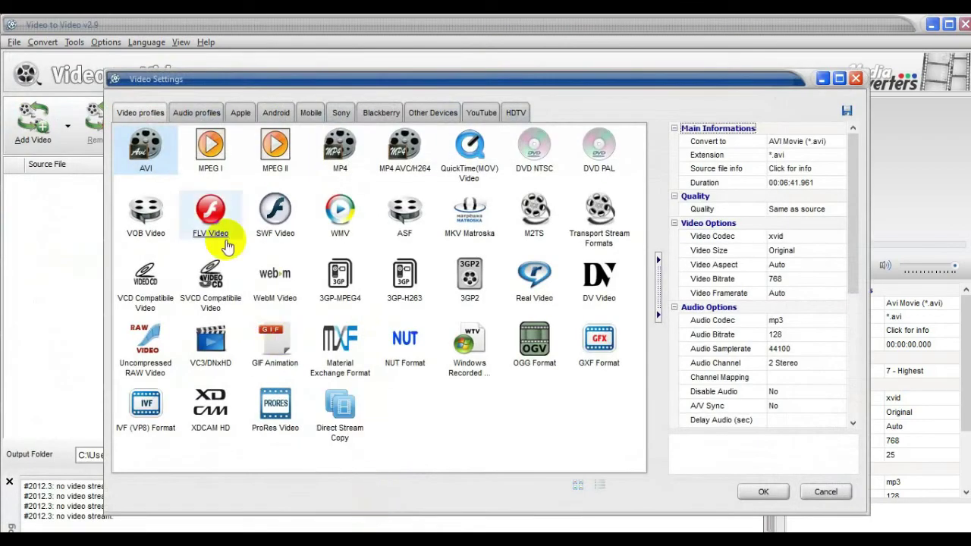
click(184, 118)
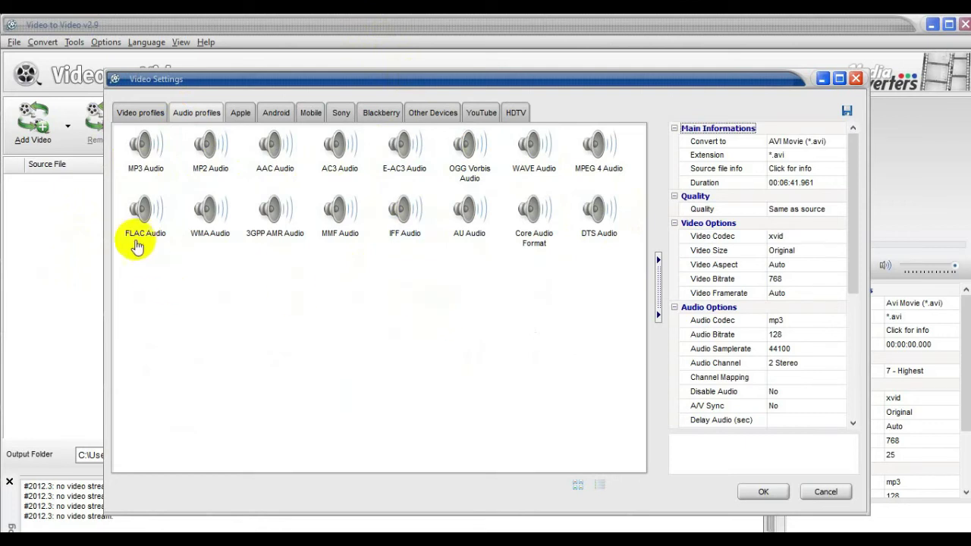
click(141, 146)
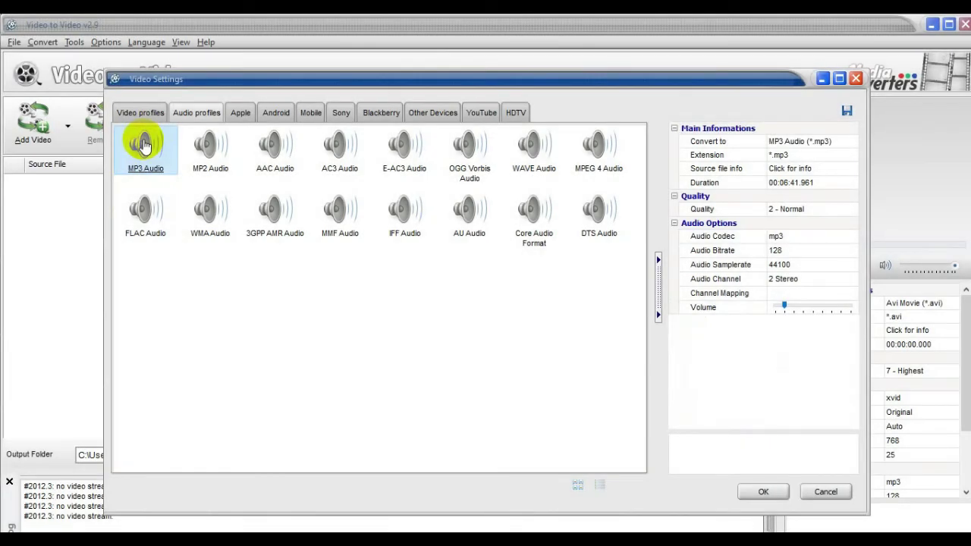
click(758, 492)
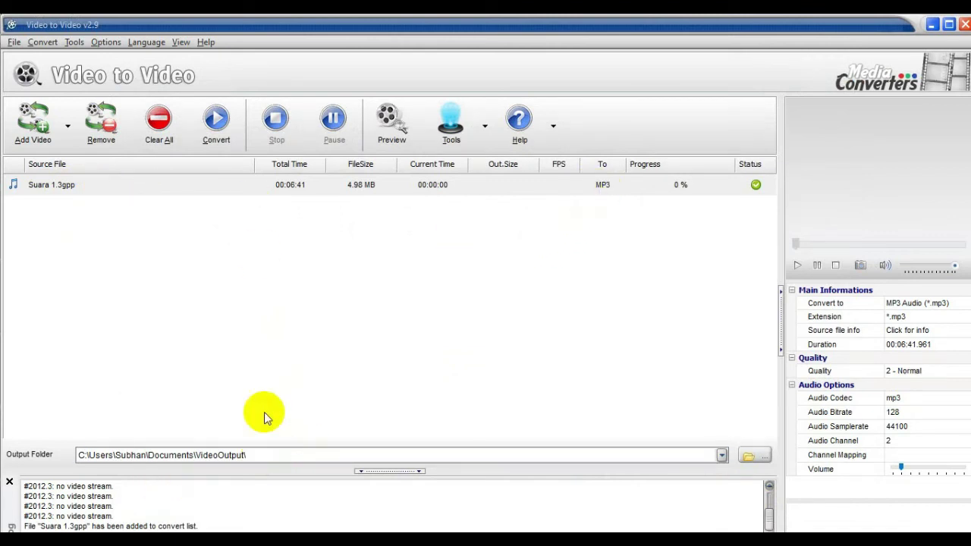
click(211, 126)
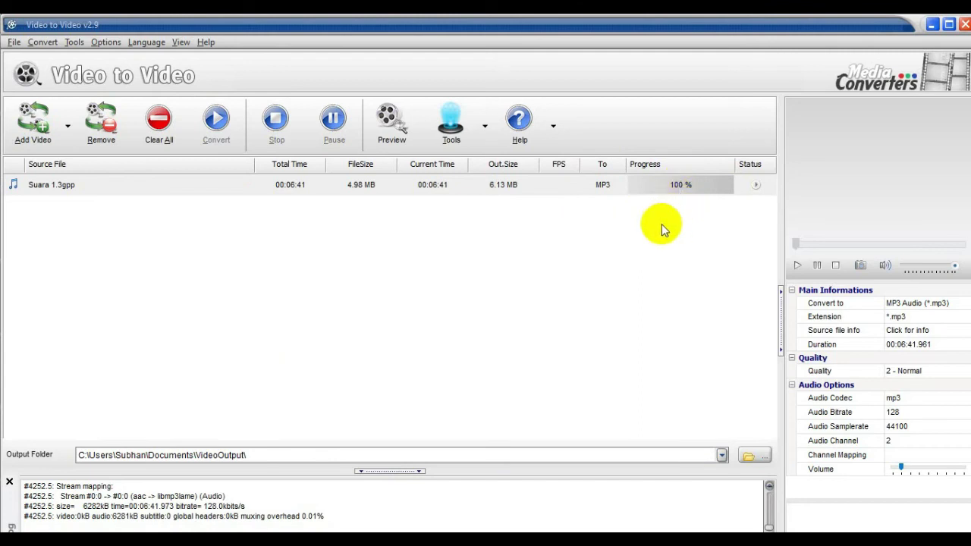
click(964, 25)
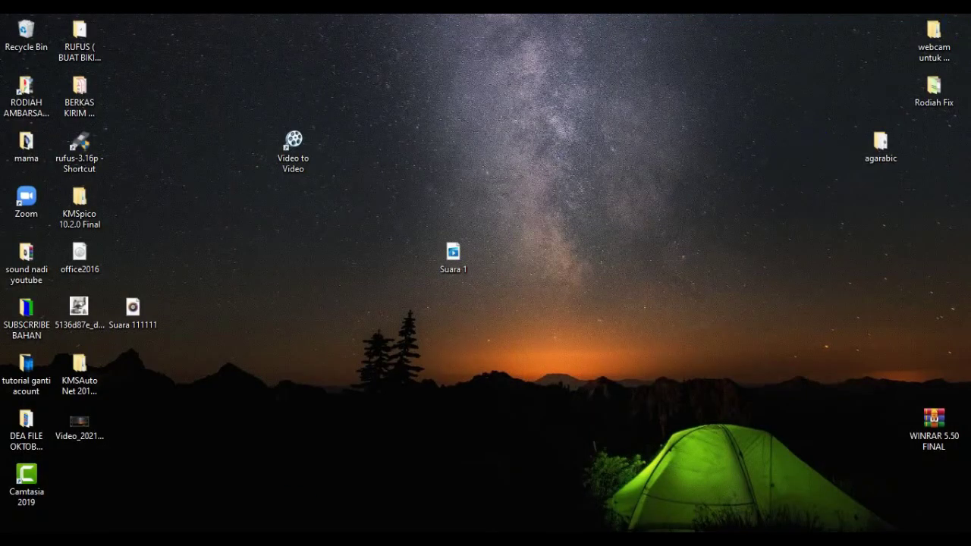
Step: Locate the converted Suara 1 file in the VideoOutput folder under Documents
click(347, 514)
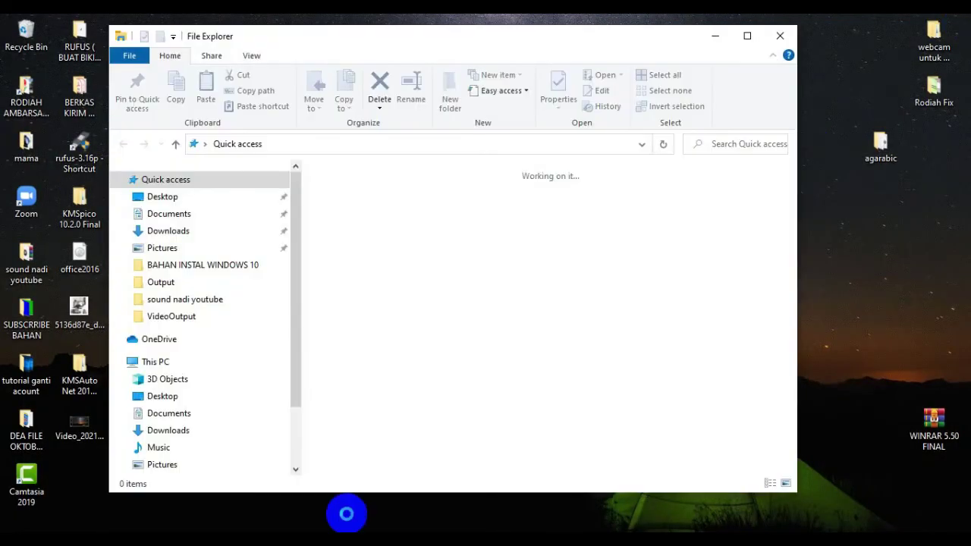
click(168, 214)
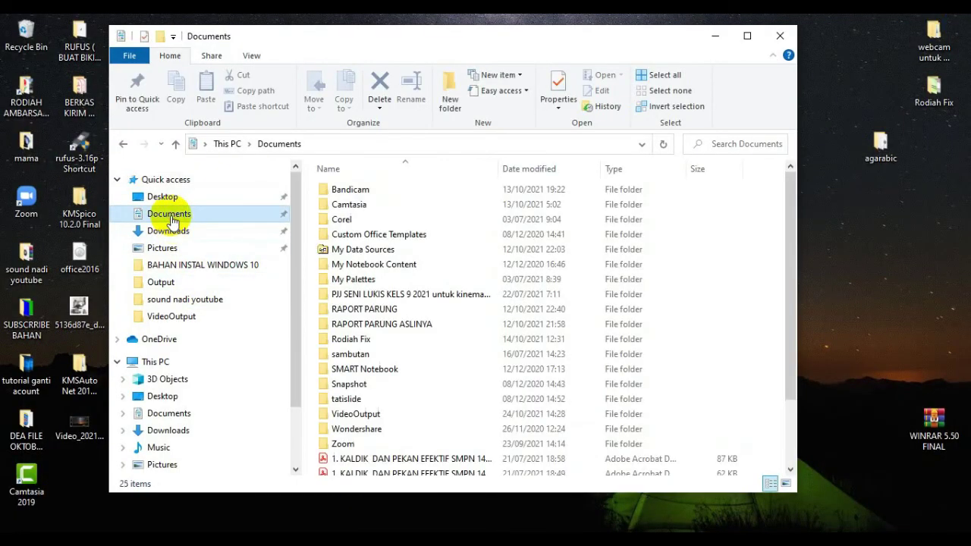
double_click(377, 416)
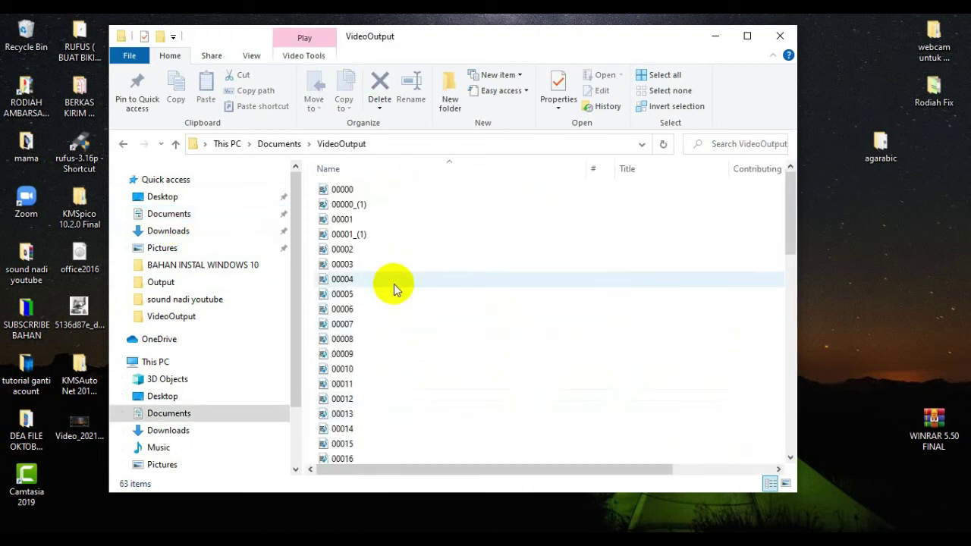
scroll(393, 289, down, 14)
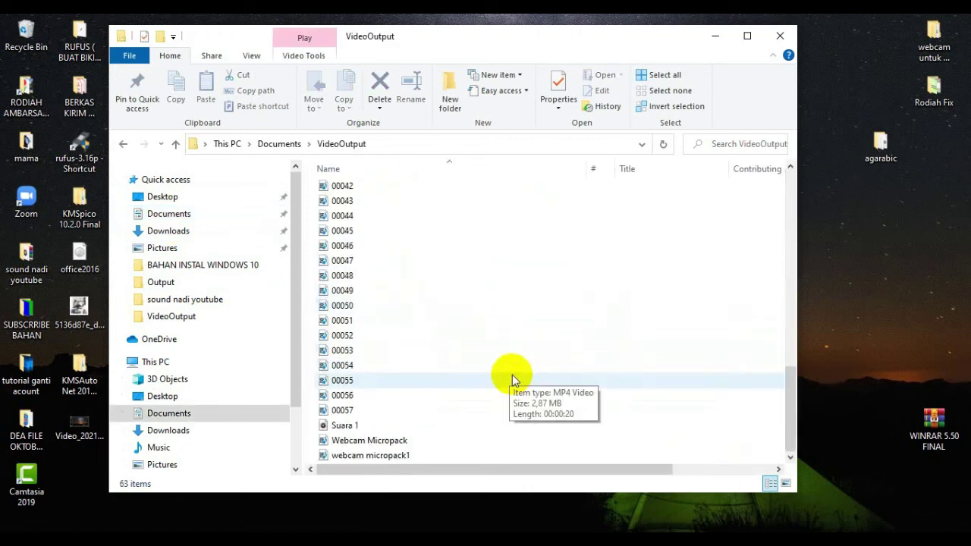
click(359, 431)
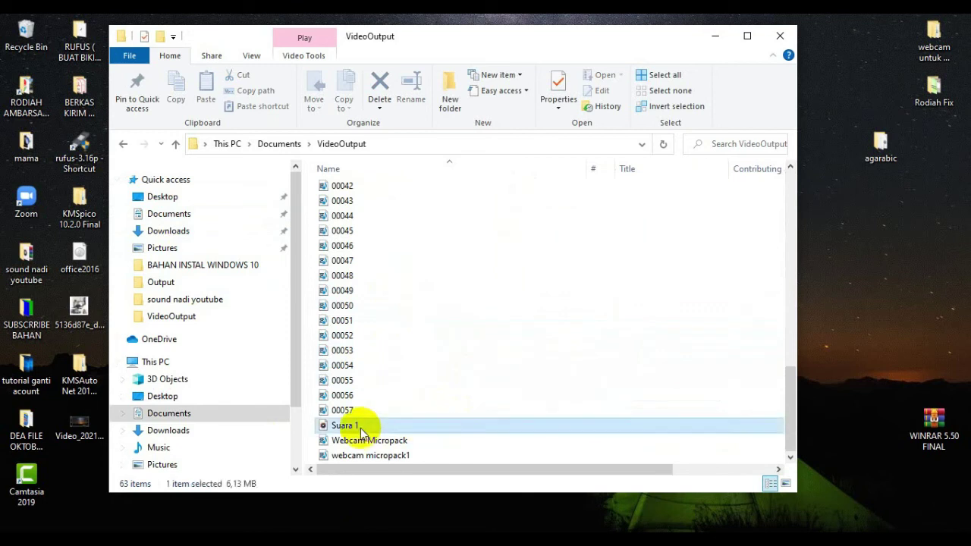
Step: Play the converted Suara 1, skip through several points of the recording, and close the player
double_click(359, 428)
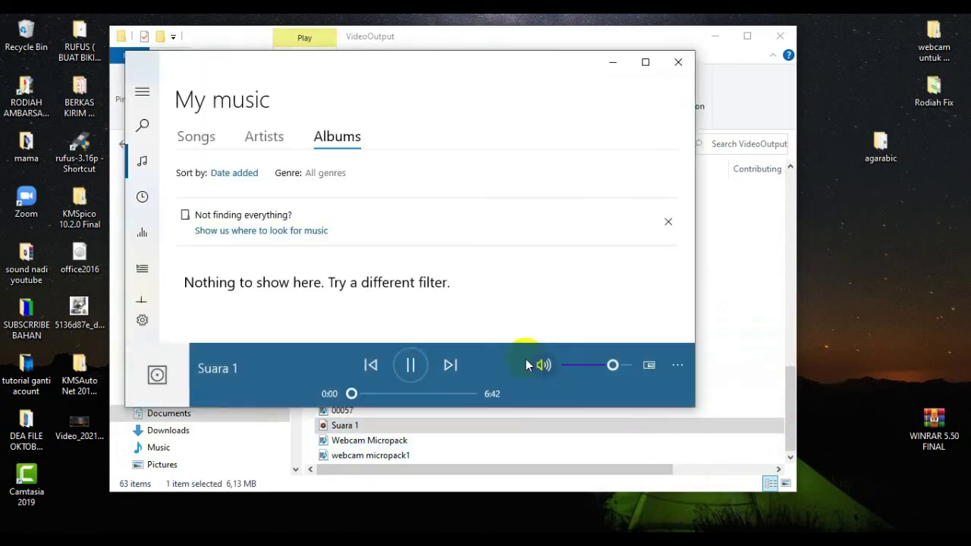
click(378, 394)
click(398, 394)
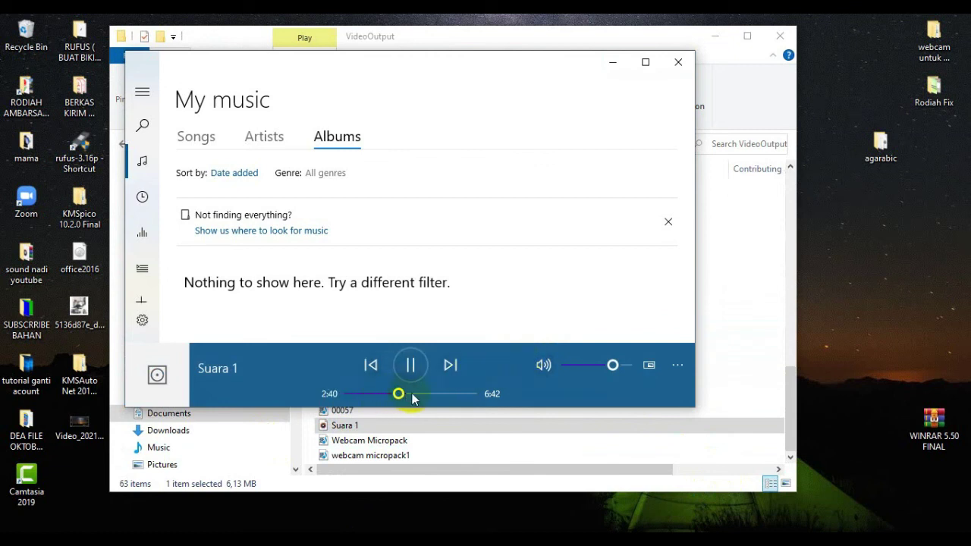
click(414, 394)
click(444, 394)
click(456, 395)
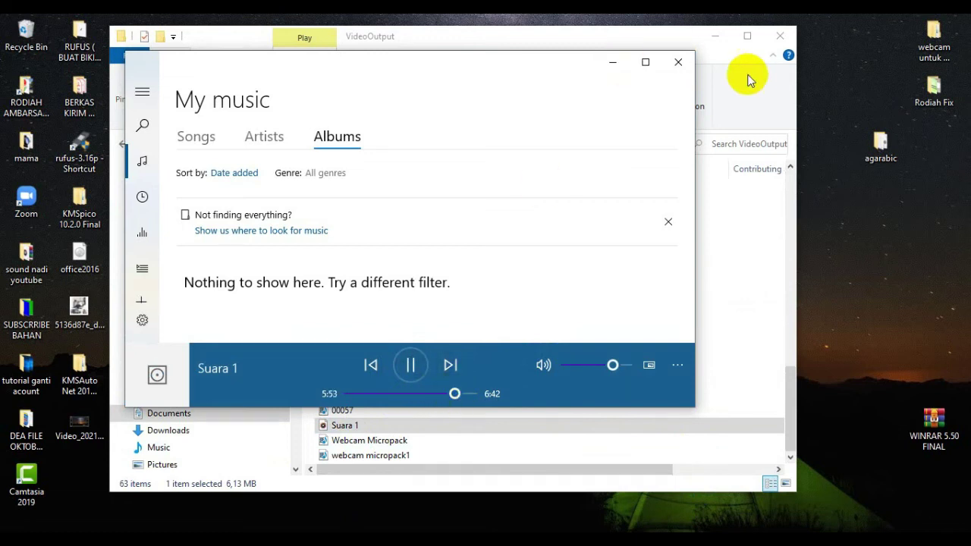
click(678, 63)
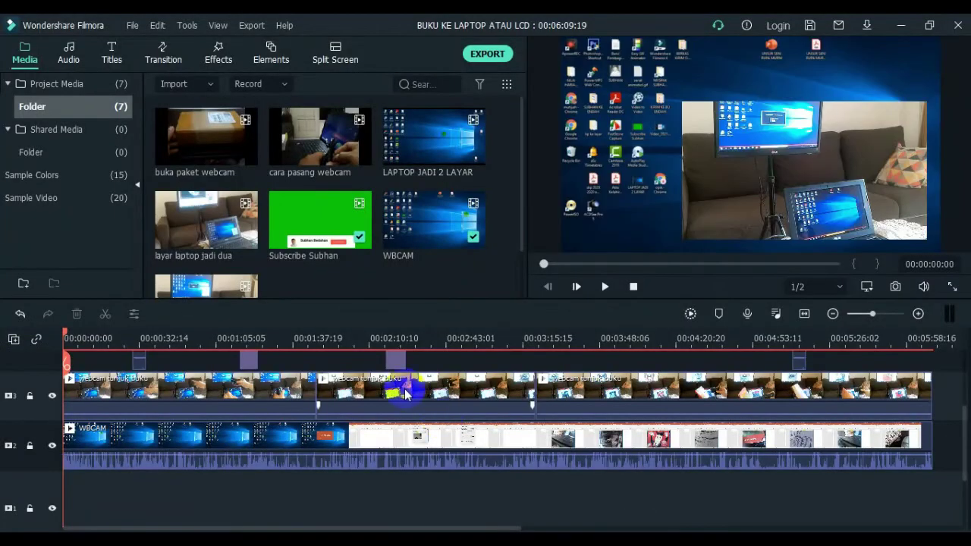
Step: In Wondershare Filmora, try to import the original Suara 1 from the desktop using the All files filter
click(131, 25)
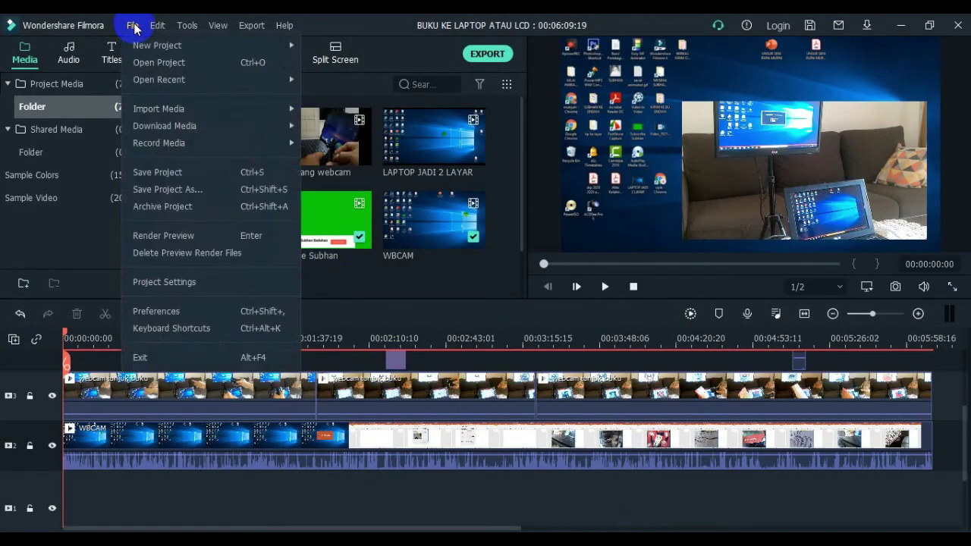
mouse_move(173, 109)
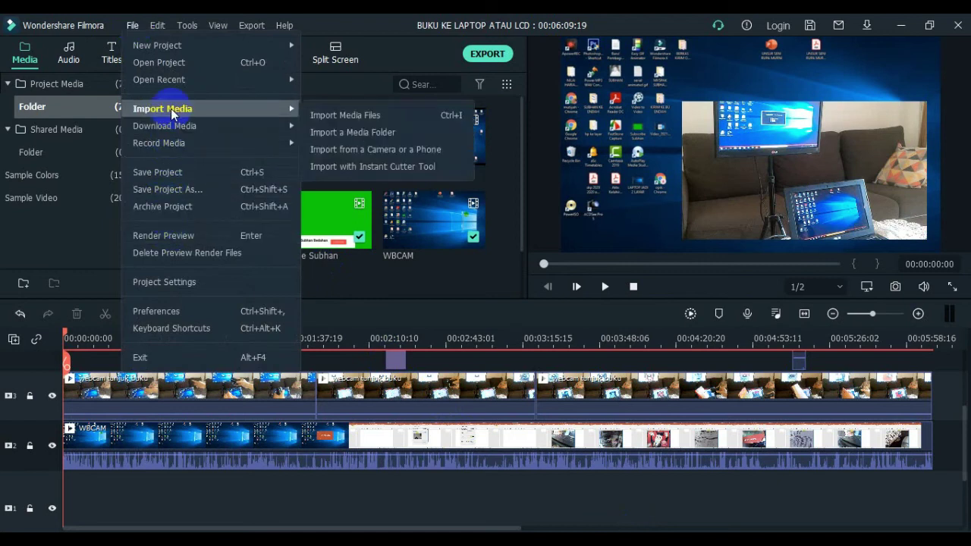
click(336, 112)
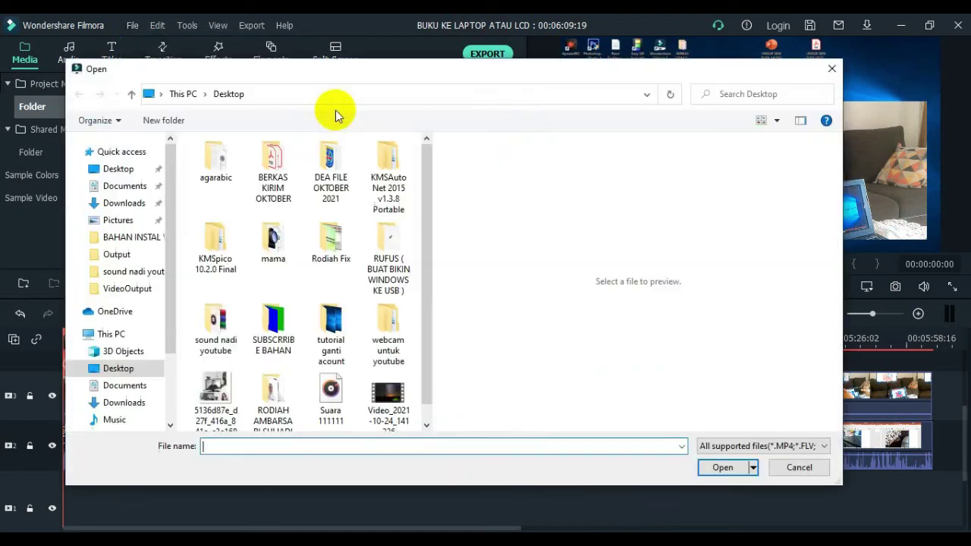
scroll(429, 228, down, 1)
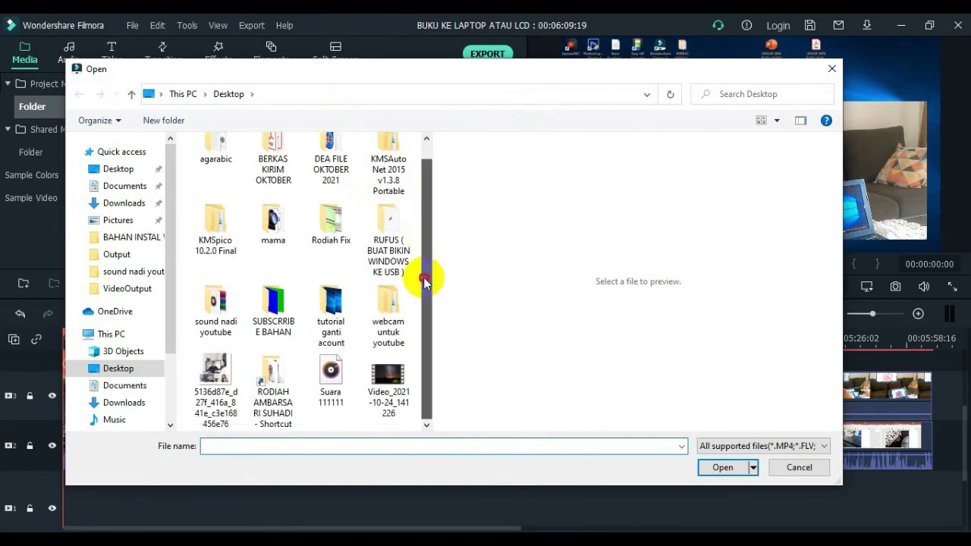
click(717, 446)
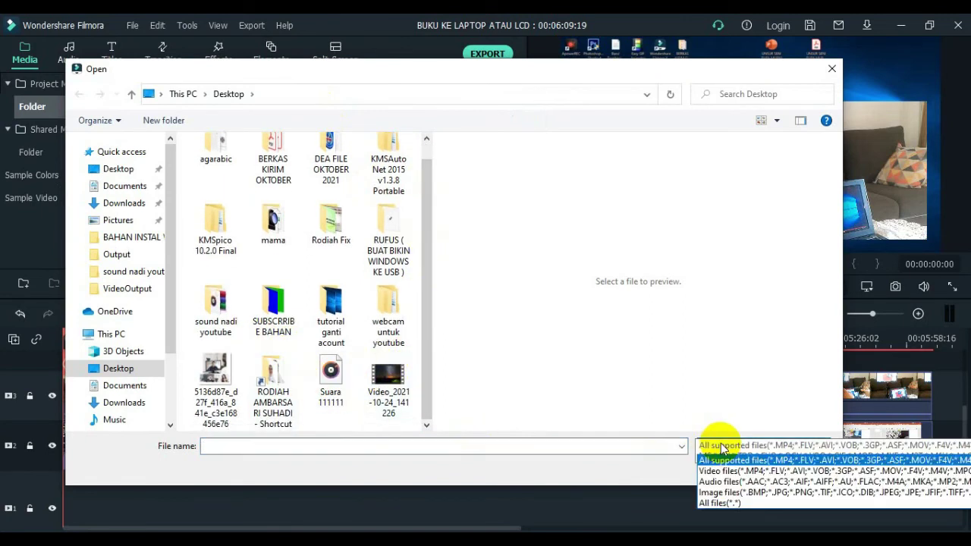
click(717, 502)
drag(423, 258, 423, 369)
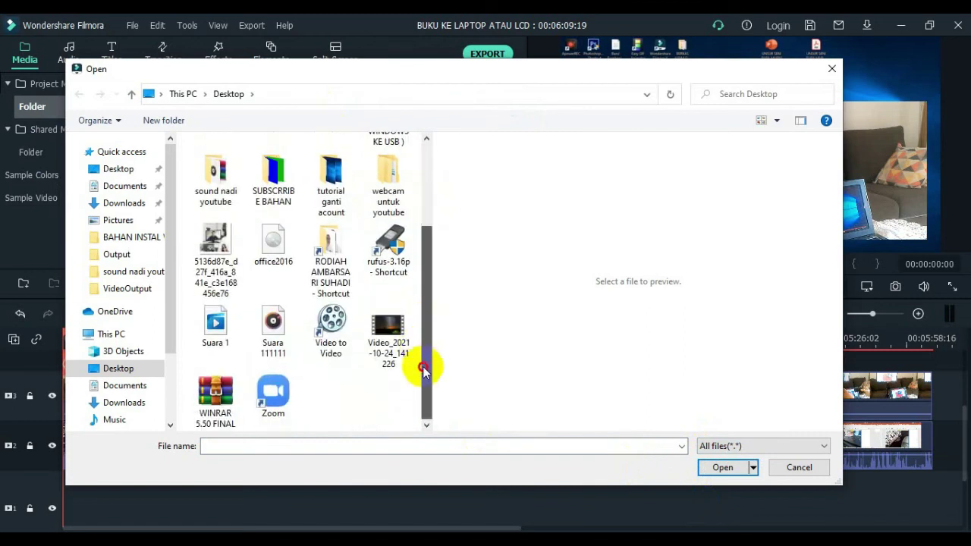
click(216, 324)
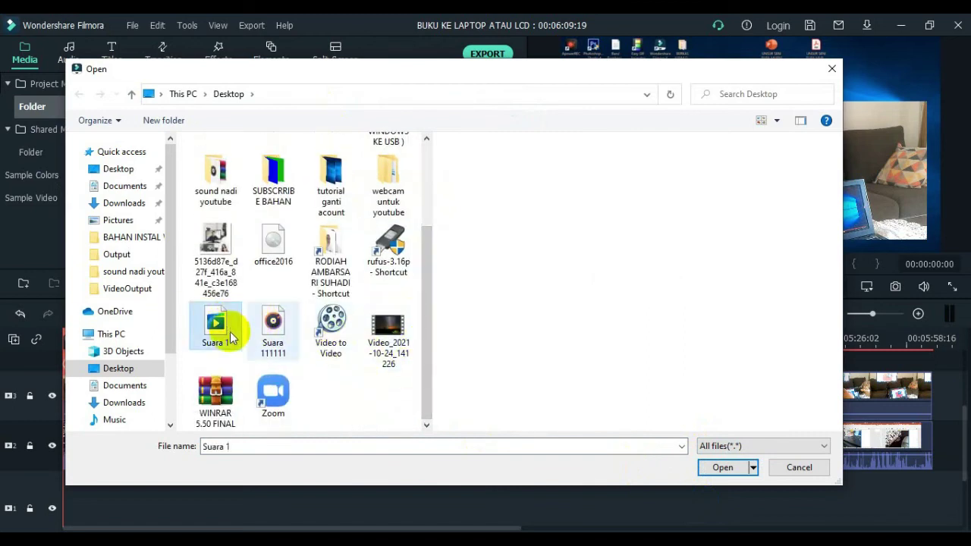
click(732, 470)
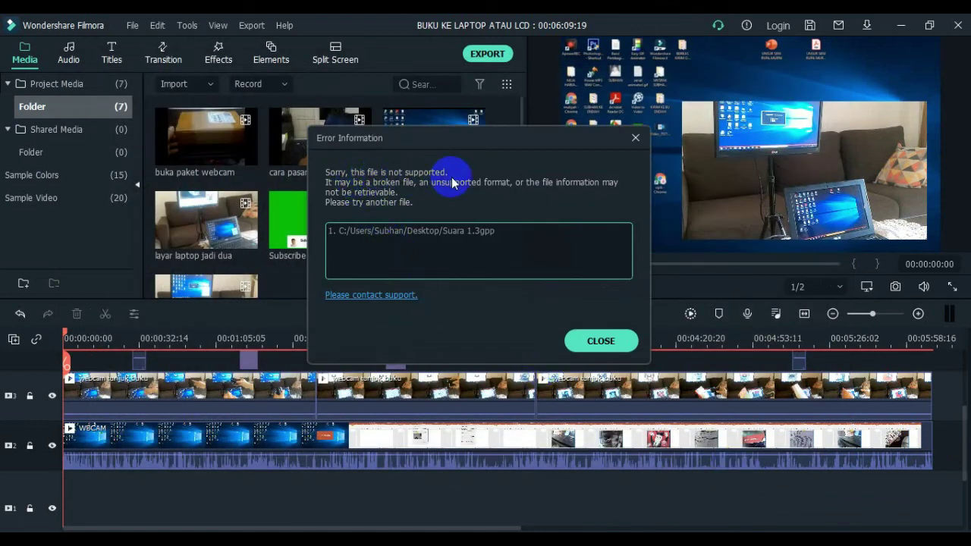
click(595, 341)
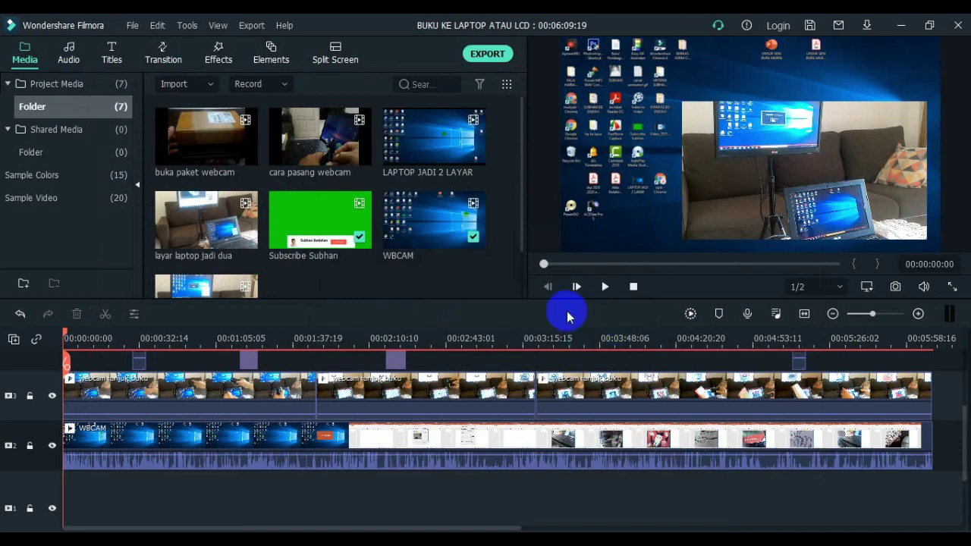
Step: Import Suara 111111 from the desktop into the project media and place it at the start of audio track 2
click(132, 25)
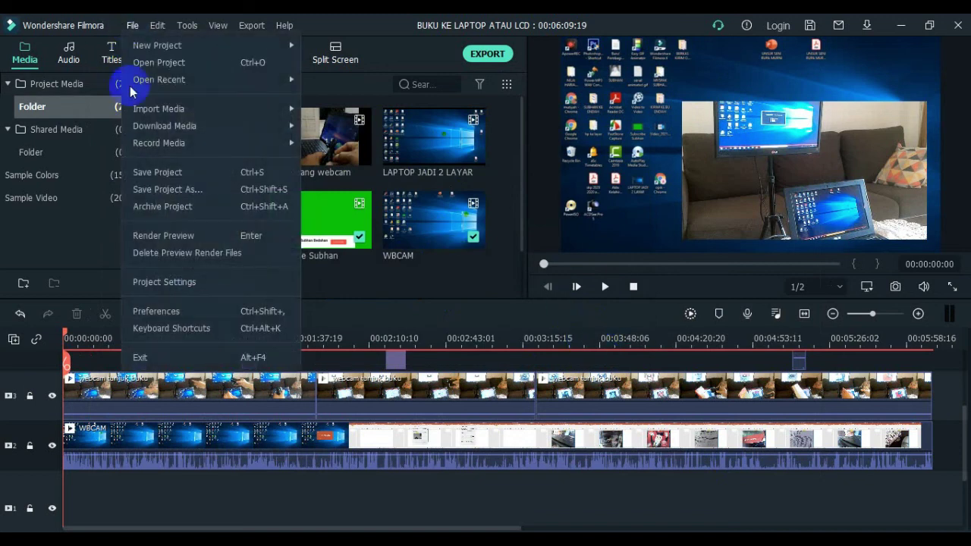
mouse_move(185, 109)
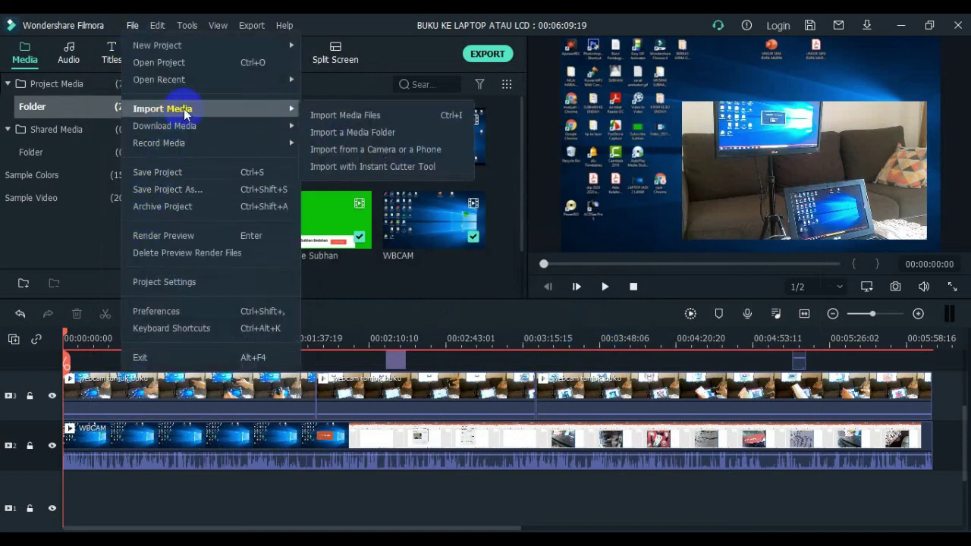
click(325, 115)
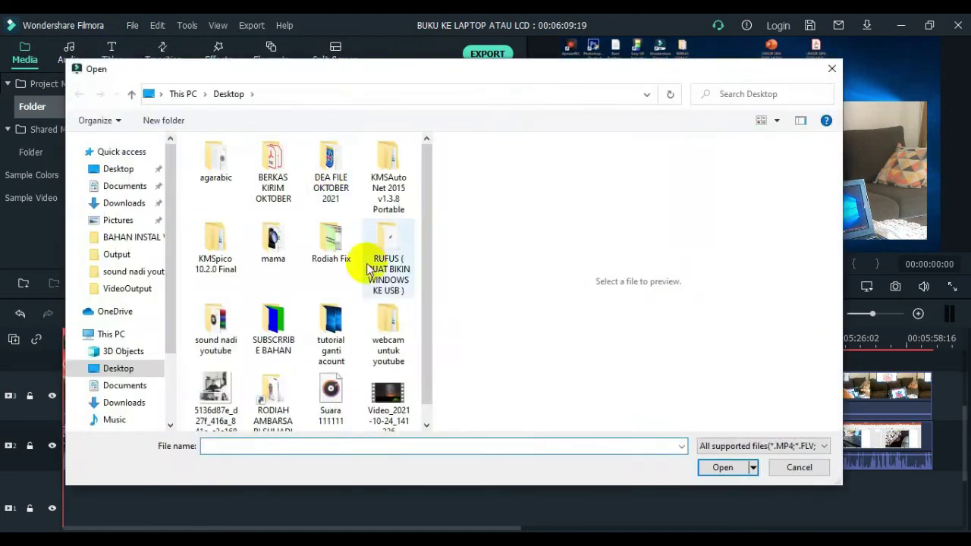
click(331, 388)
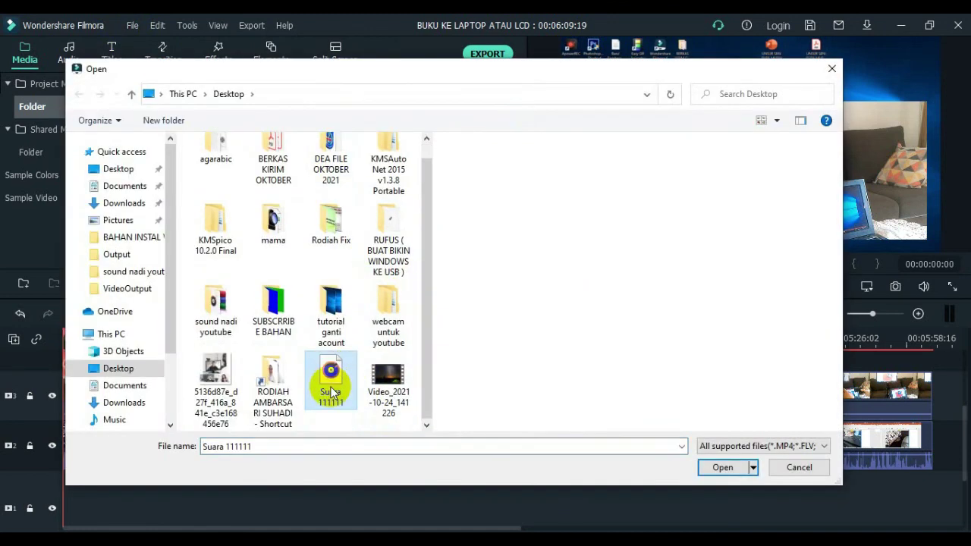
click(719, 467)
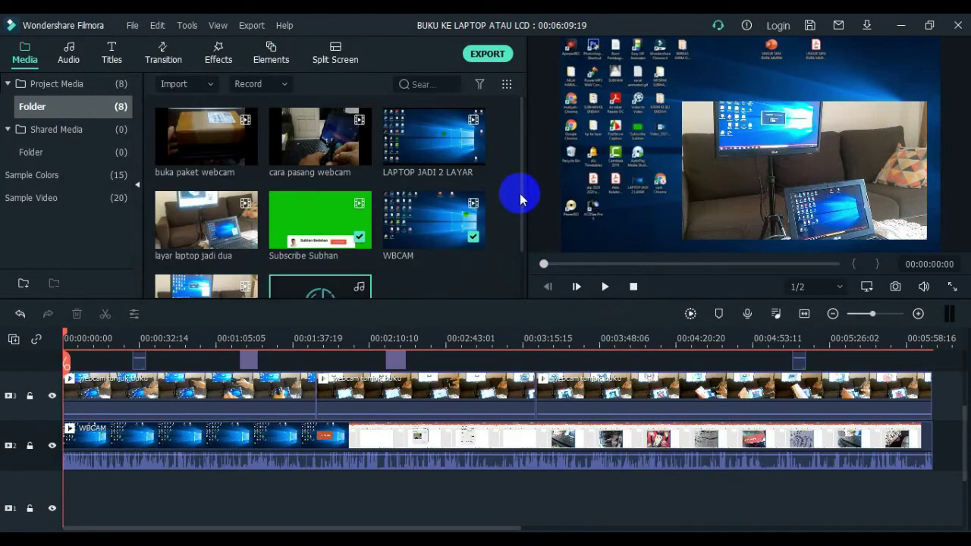
drag(522, 191, 521, 238)
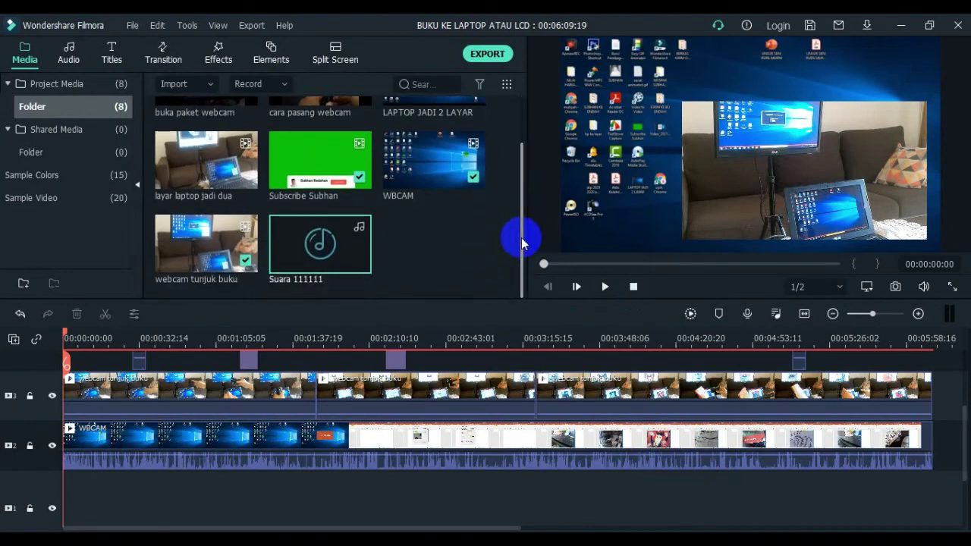
drag(319, 239, 65, 504)
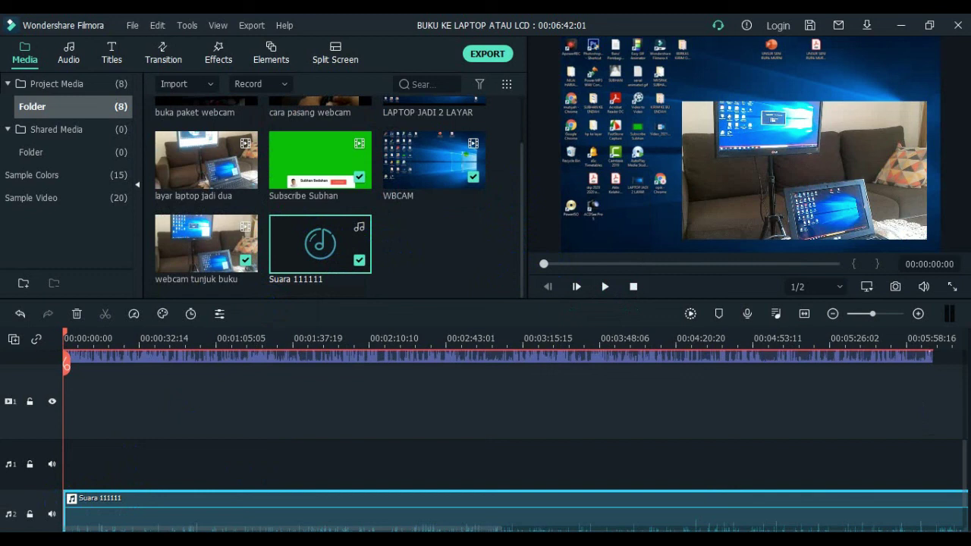
Step: Close Wondershare Filmora and the VideoOutput folder window to return to the desktop
click(959, 25)
click(528, 288)
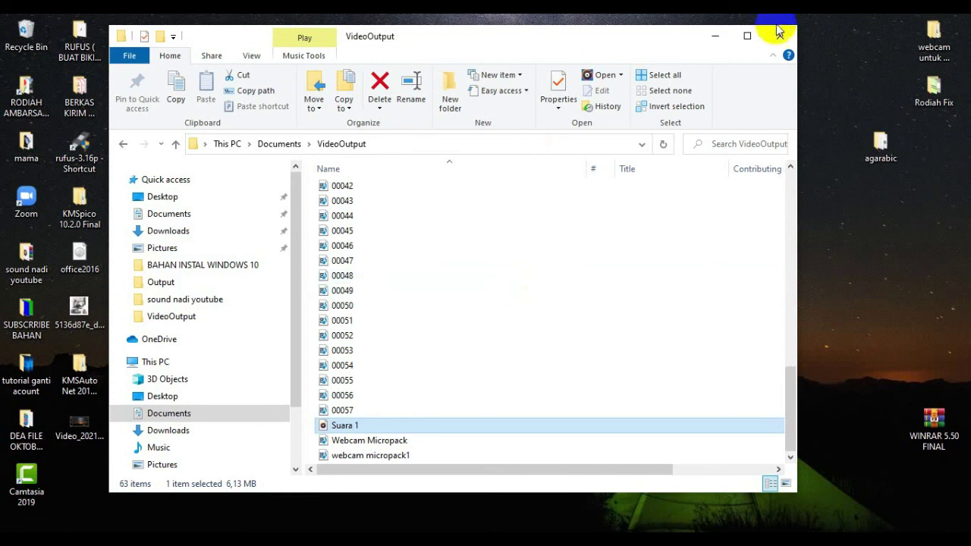
click(778, 32)
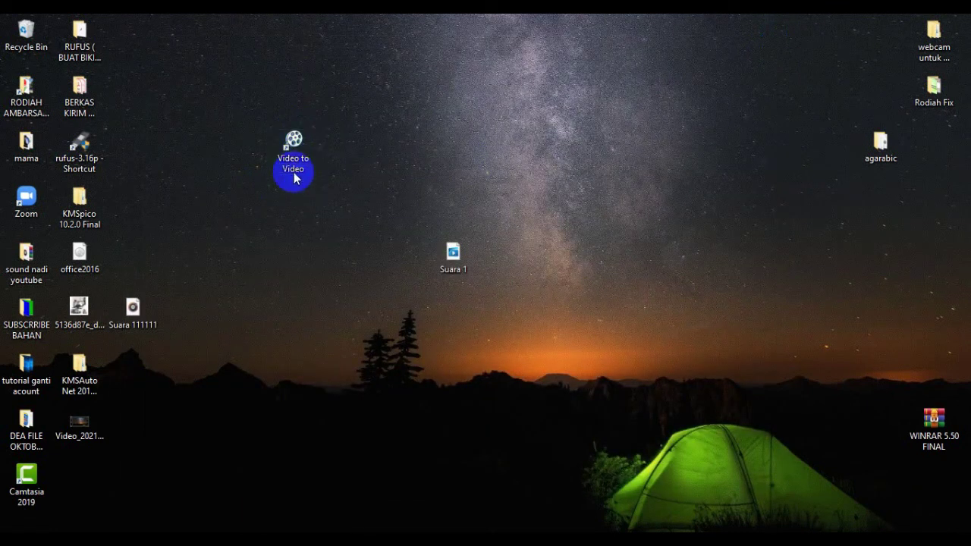